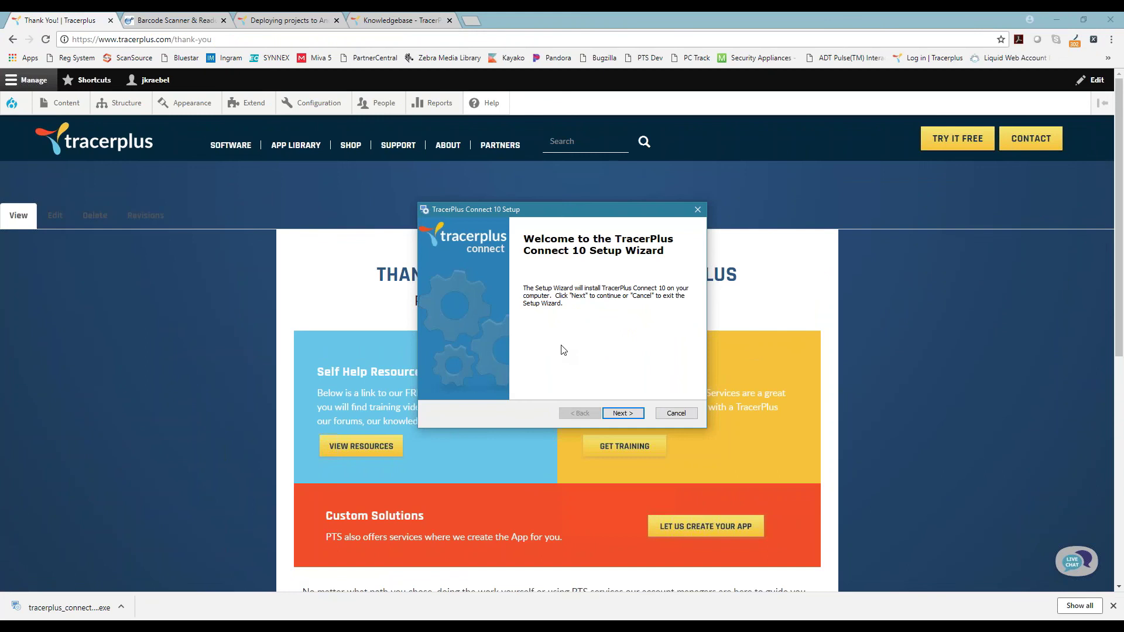
- Go through the TracerPlus Connect 10 setup wizard and start the installation
click(623, 414)
click(473, 373)
click(622, 413)
click(637, 415)
click(637, 415)
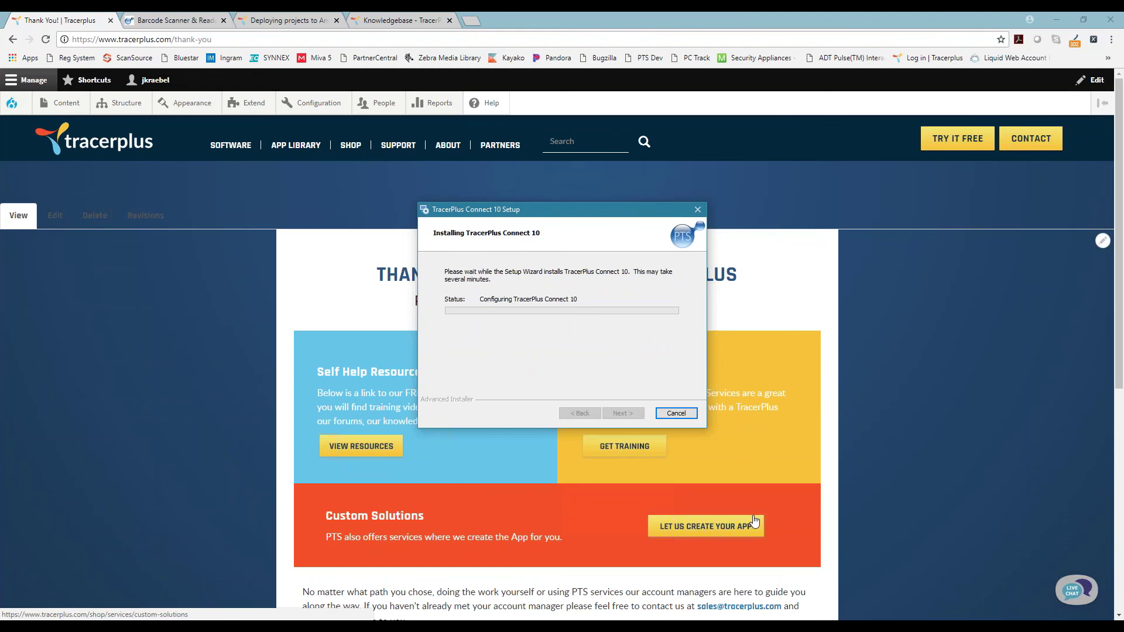
- Open the Self Help Resources page in the browser and examine the support, documentation, registration and webinar offerings
mouse_move(247, 103)
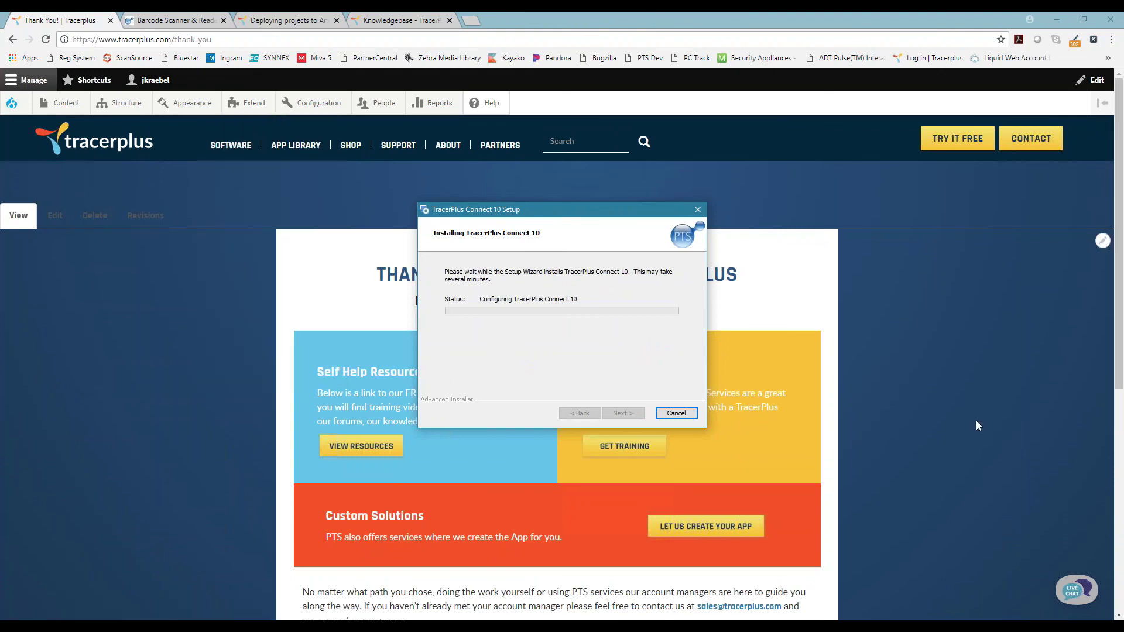
click(346, 449)
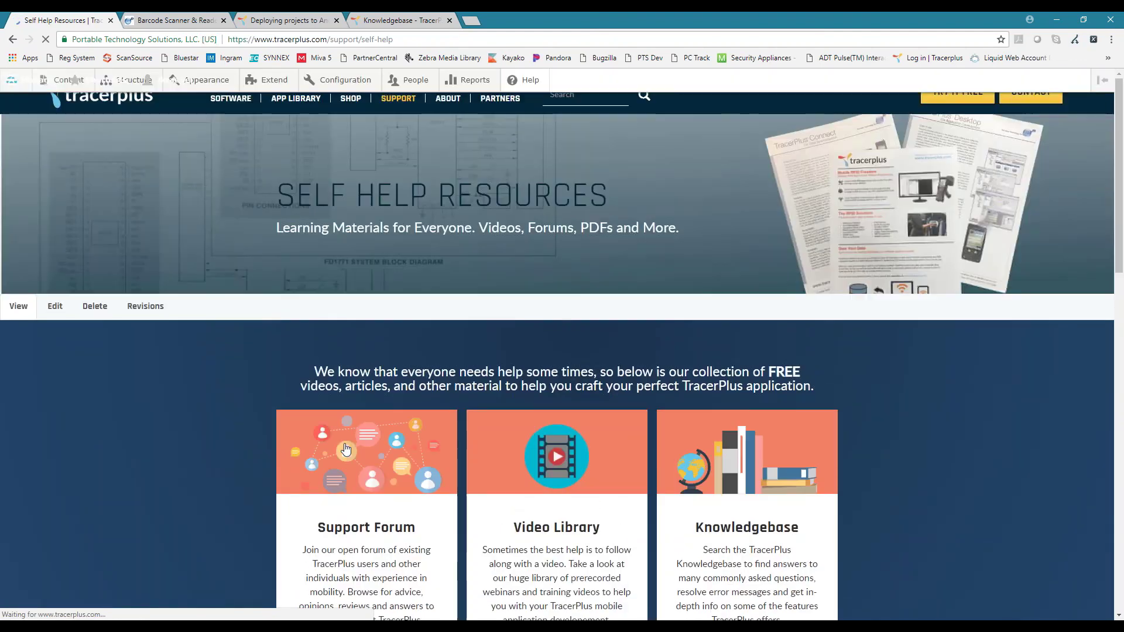
scroll(398, 398, down, 4)
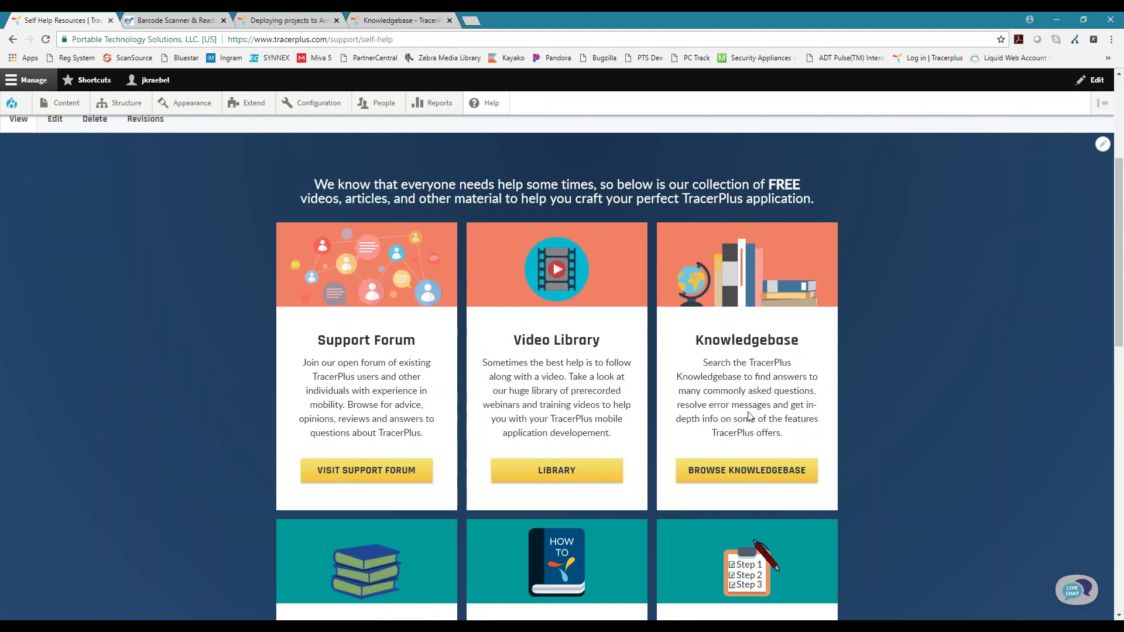
scroll(750, 417, down, 2)
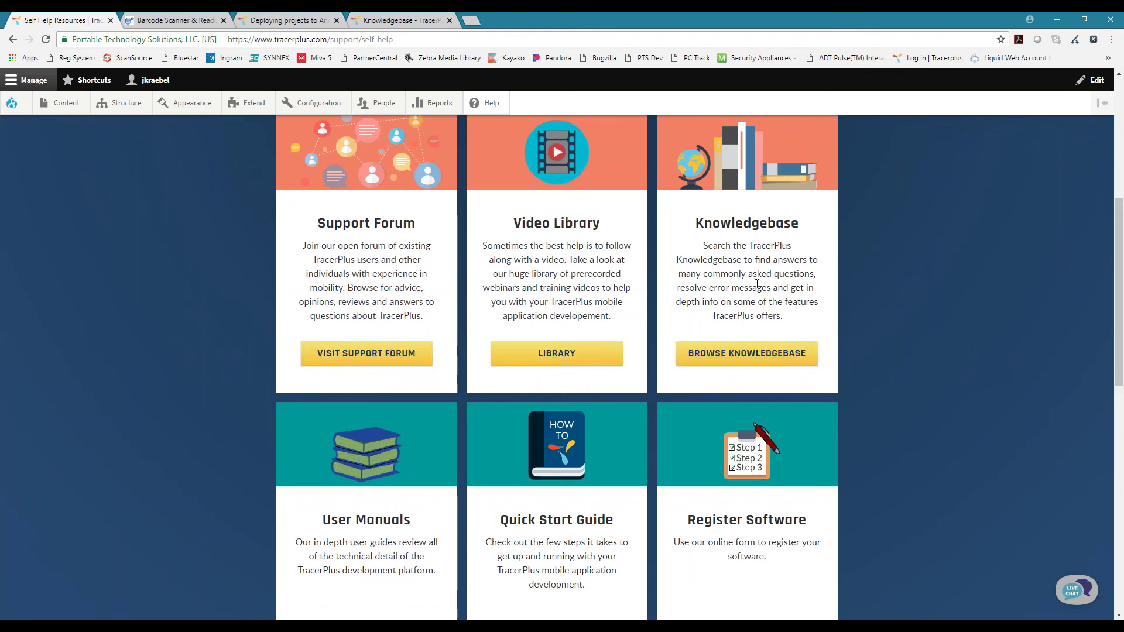
scroll(759, 283, down, 1)
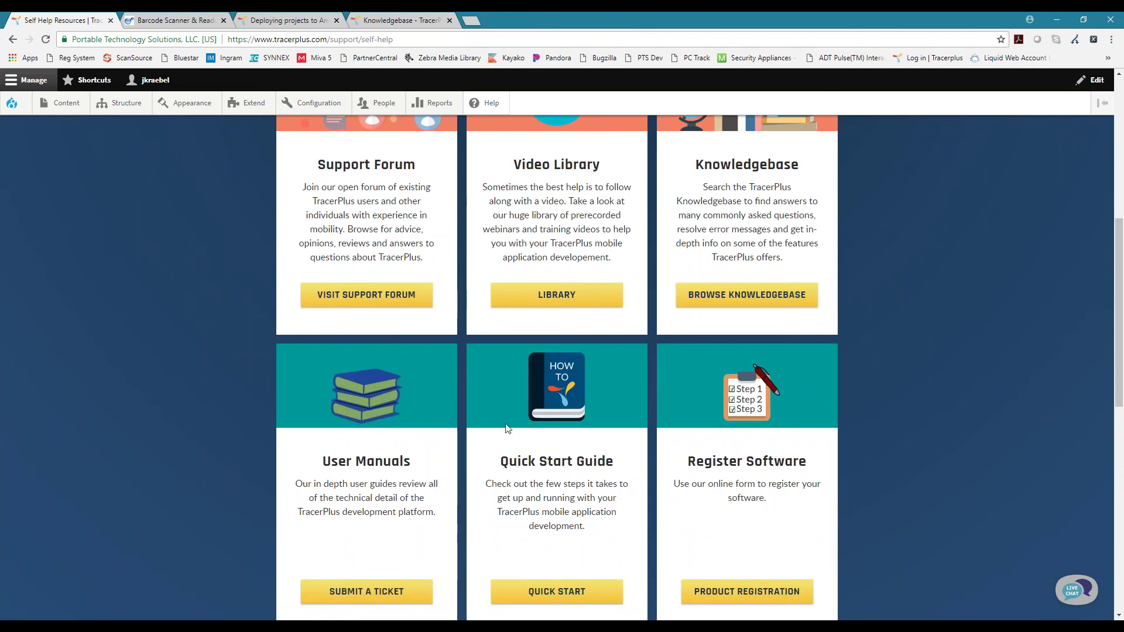
scroll(579, 420, down, 1)
scroll(580, 420, down, 2)
scroll(743, 345, down, 1)
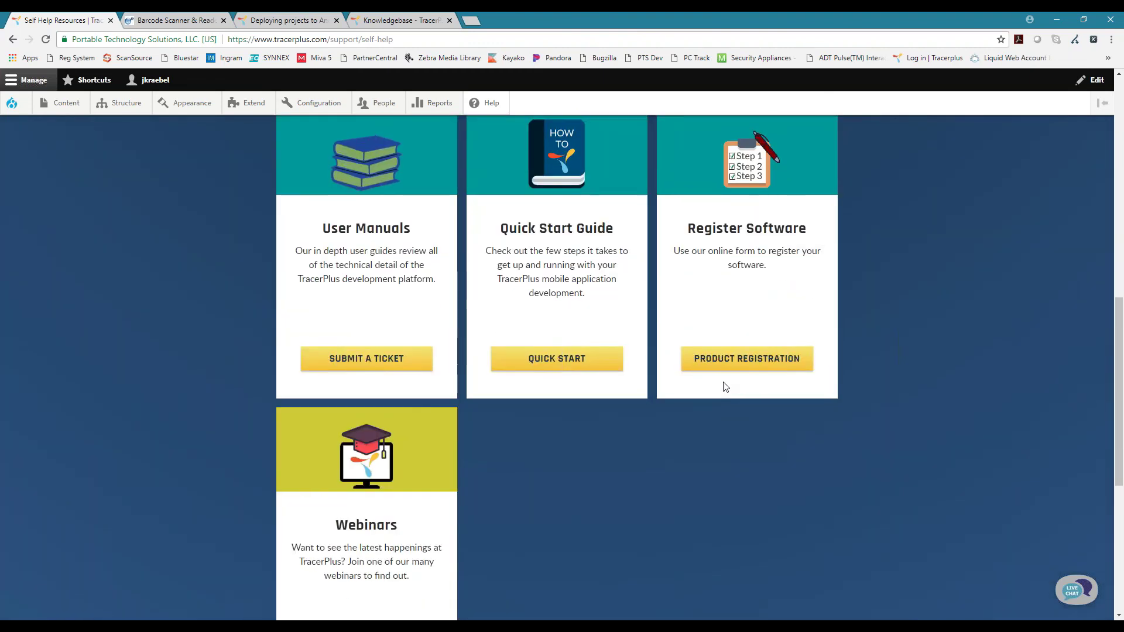
scroll(723, 382, up, 3)
- Return to the TracerPlus Connect 10 setup wizard and finish it, launching TracerPlus Connect
click(697, 620)
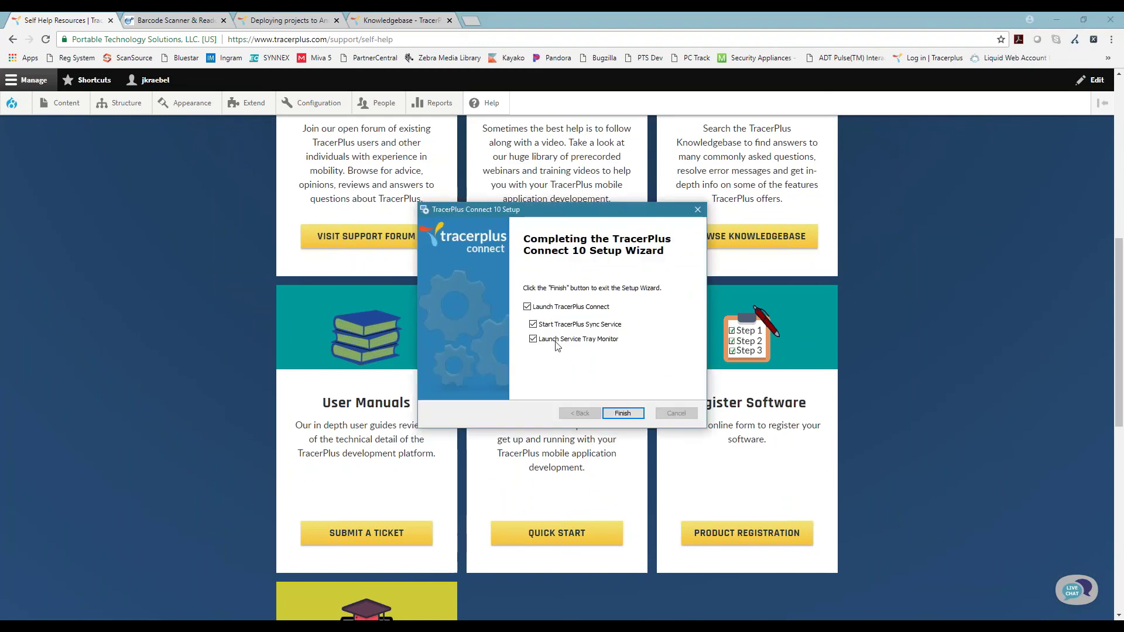
click(539, 326)
click(624, 413)
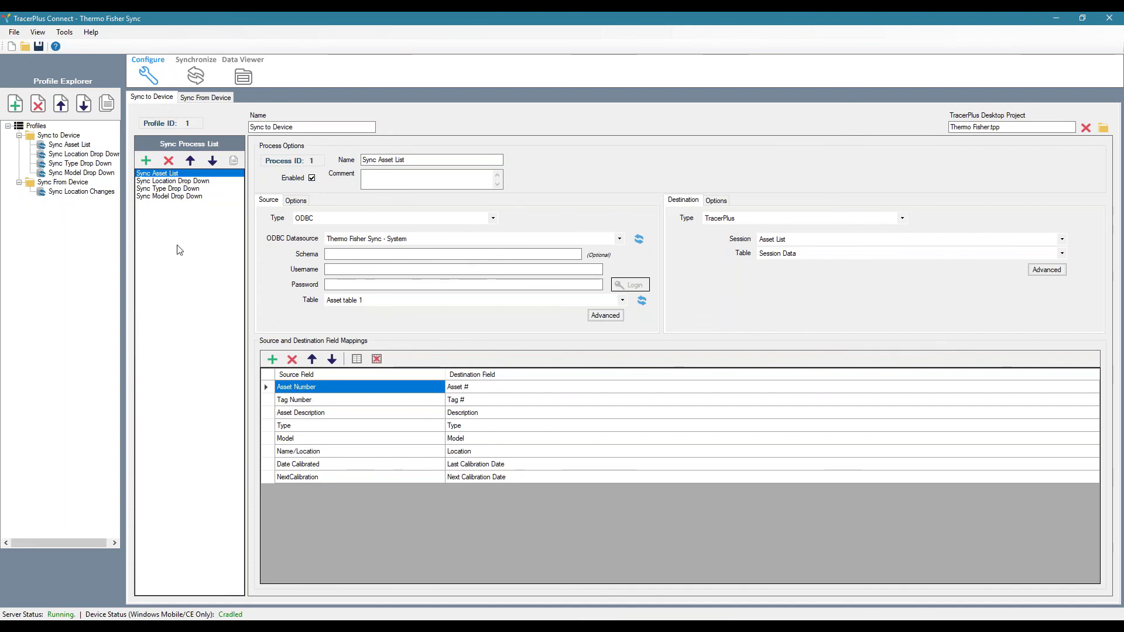
- Start a new sync profile, browse for its linked project, and check the open project's name in TracerPlus Desktop
click(14, 104)
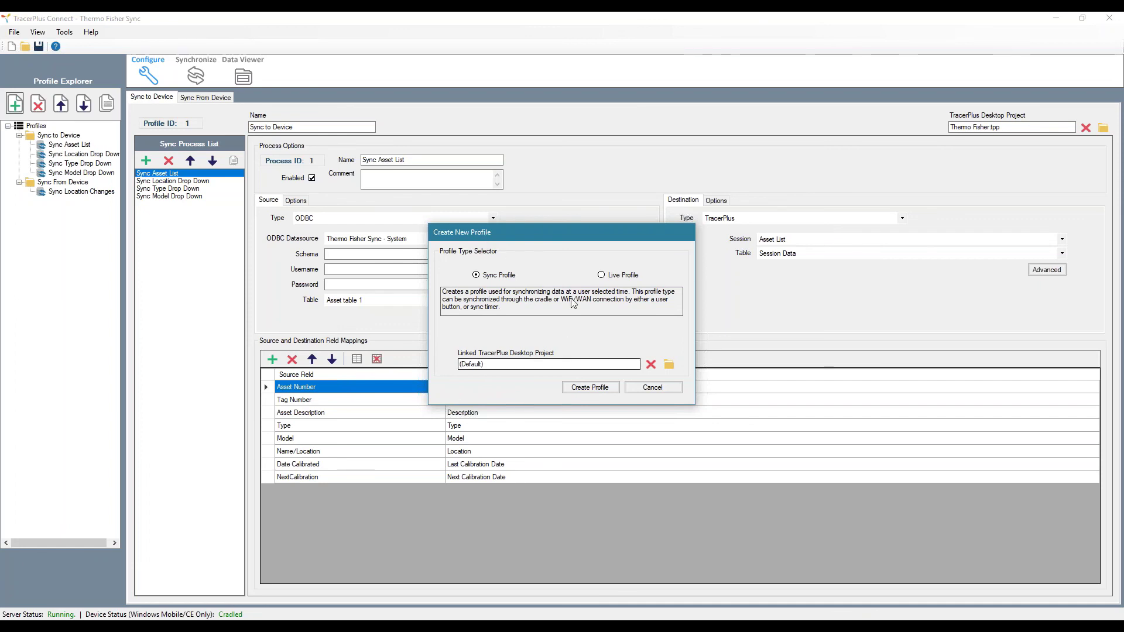
click(517, 364)
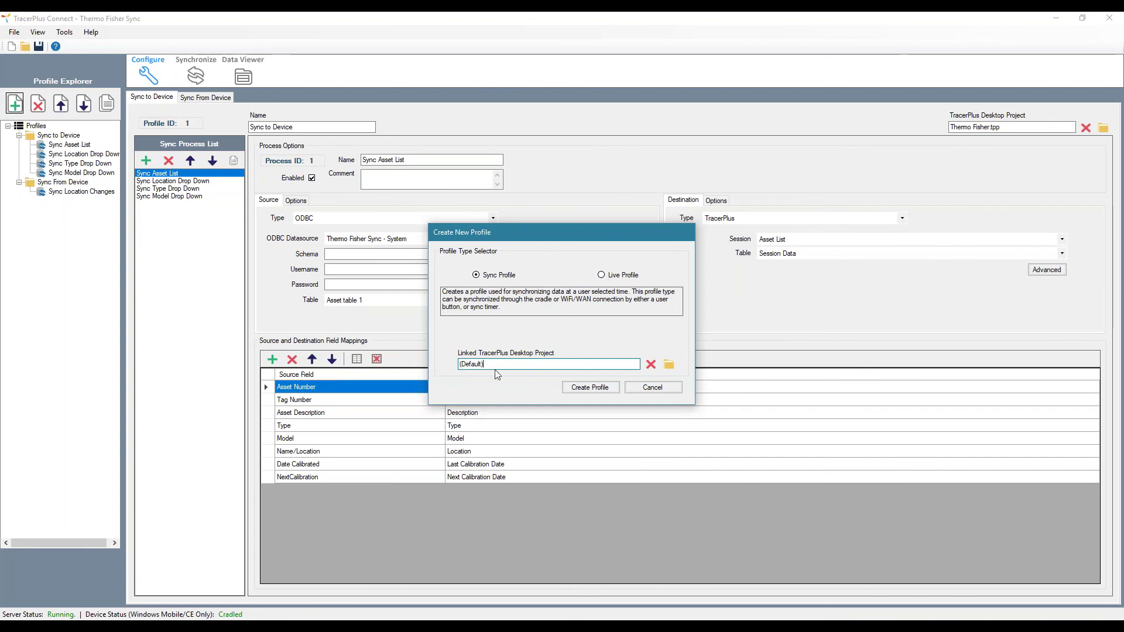
click(669, 365)
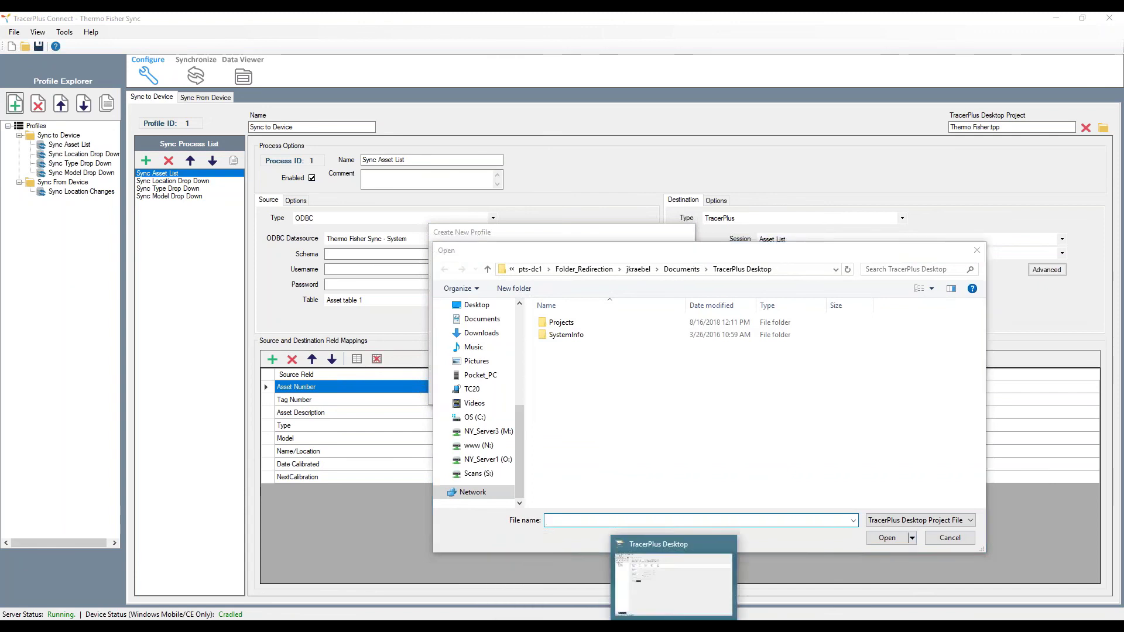
click(670, 577)
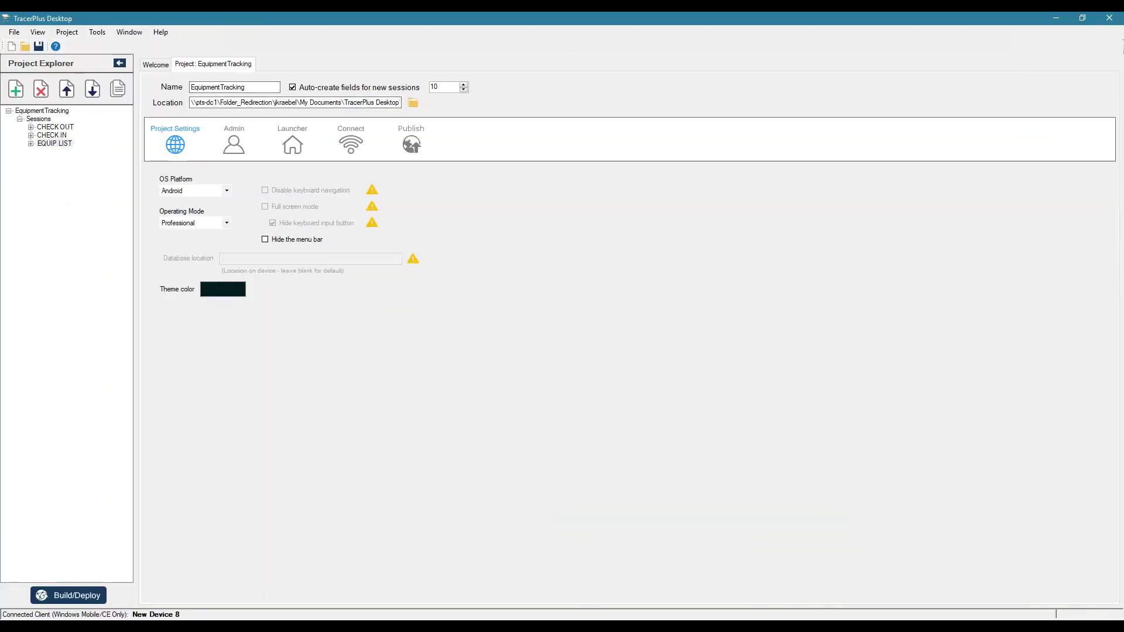
click(588, 595)
- Link the new sync profile to EquipmentTracking.tpp from the EquipmentTracking project folder and create the profile
double_click(562, 323)
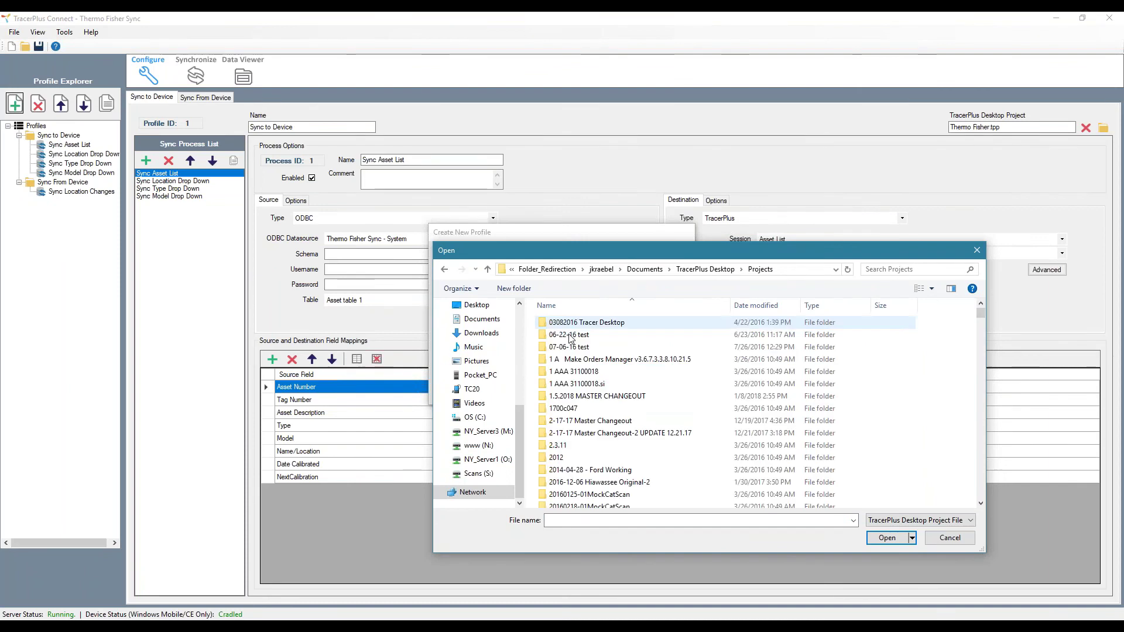
text(eq)
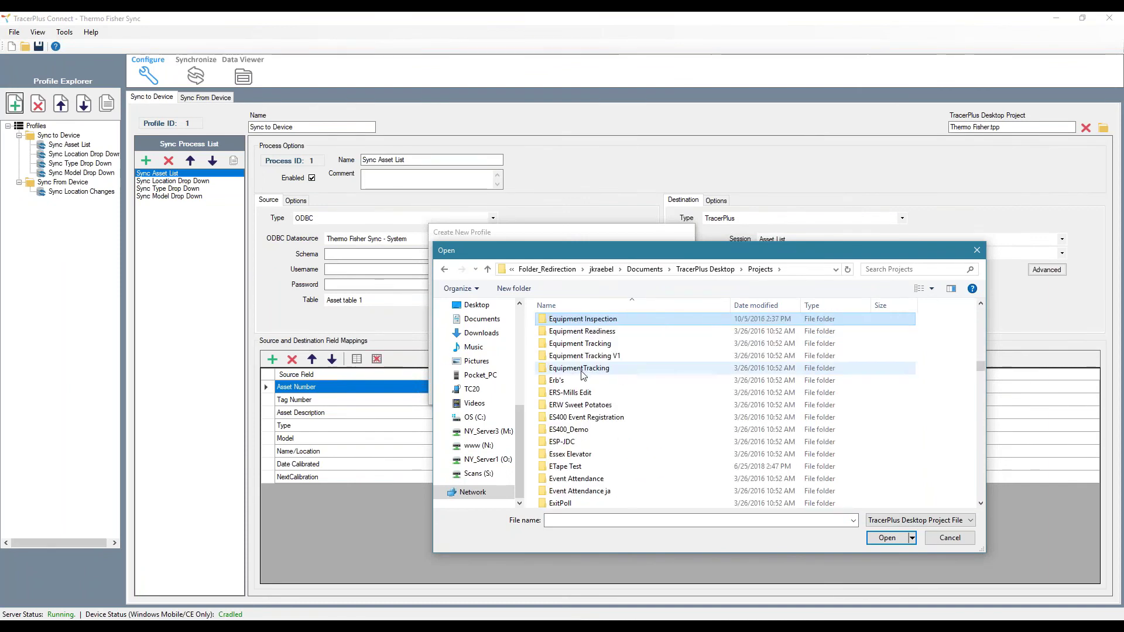
double_click(597, 344)
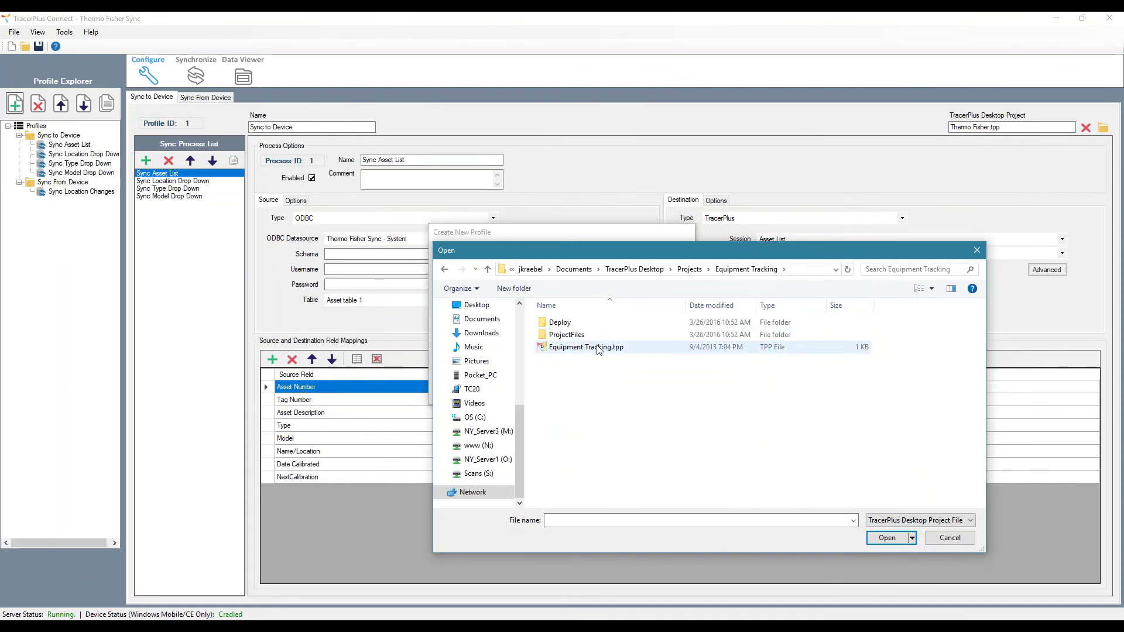
click(445, 269)
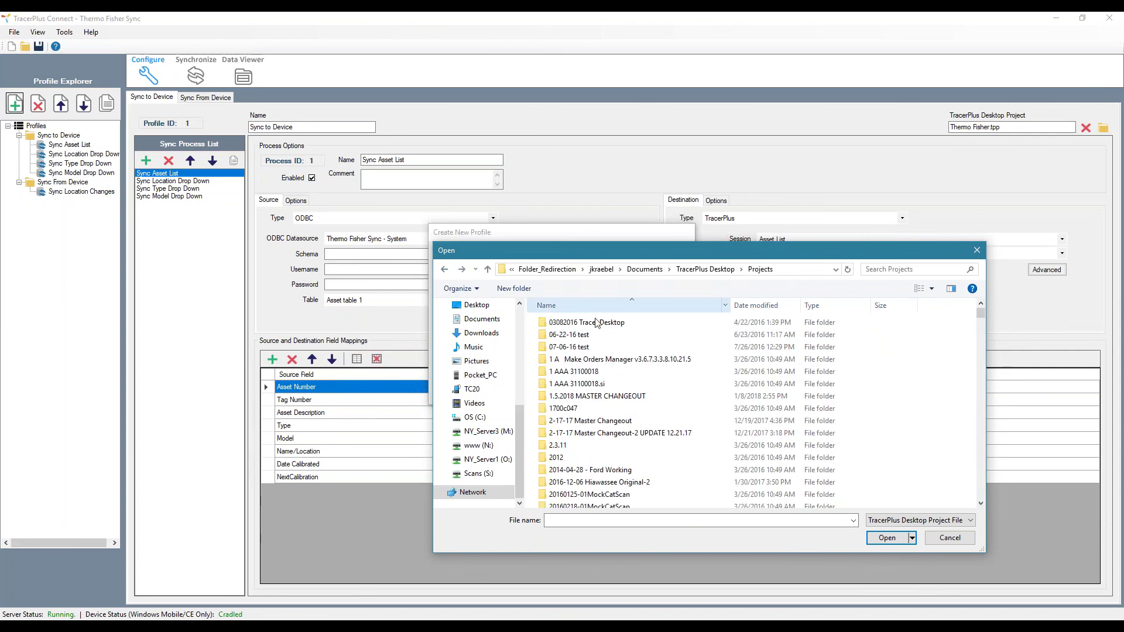
scroll(640, 374, down, 6)
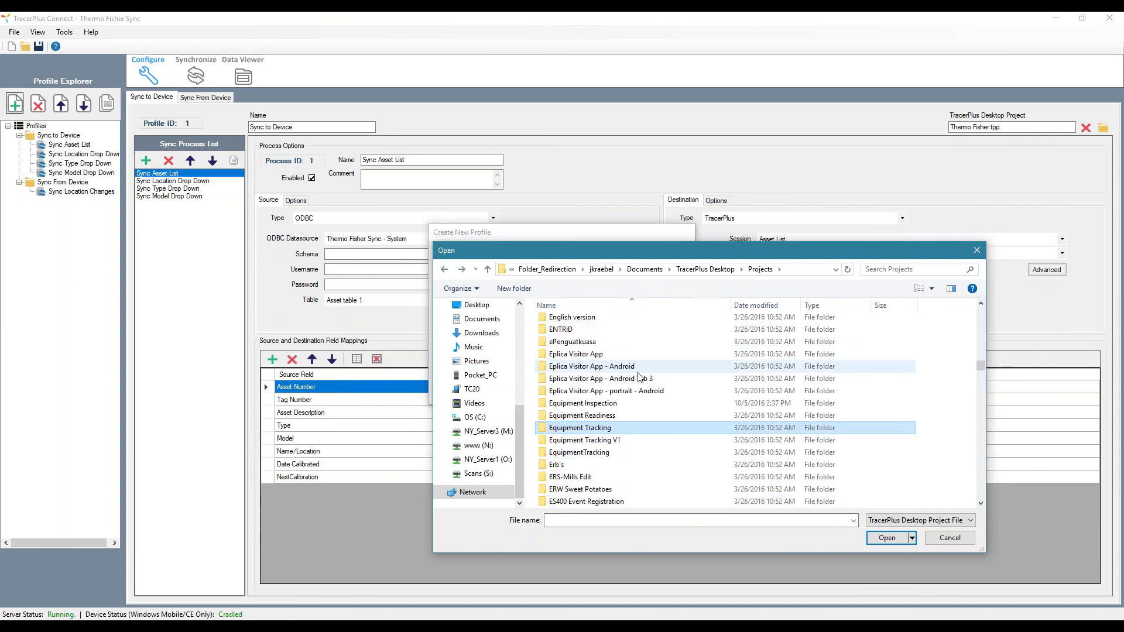
double_click(600, 453)
double_click(607, 351)
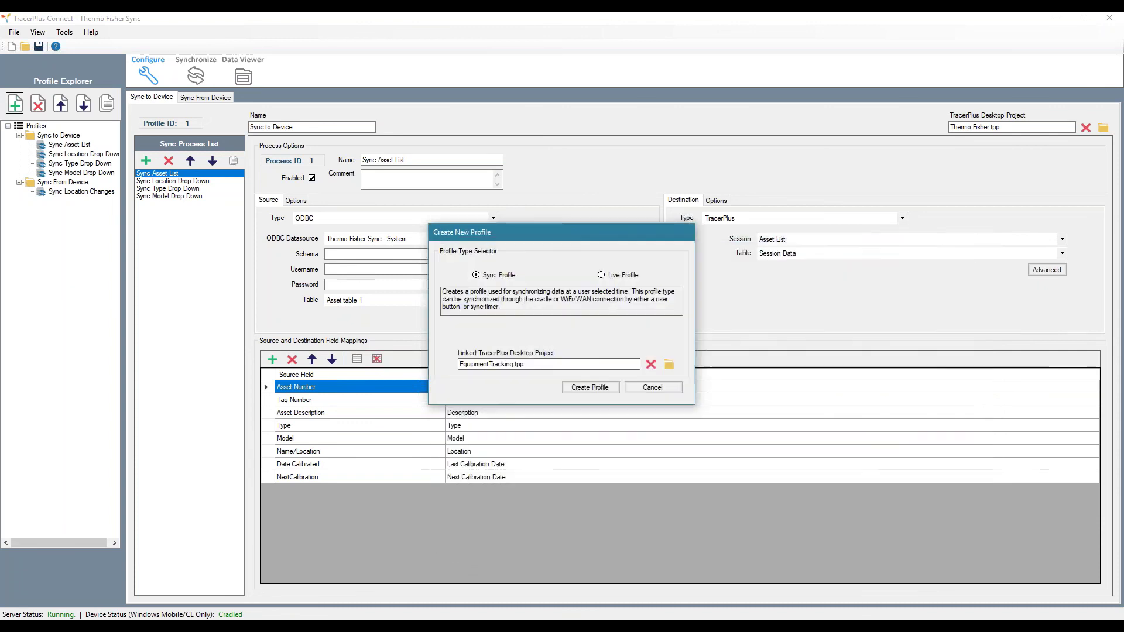
click(576, 387)
- Add a sync process to the new profile with TracerPlus as its source type and CHECK OUT as its session
click(47, 201)
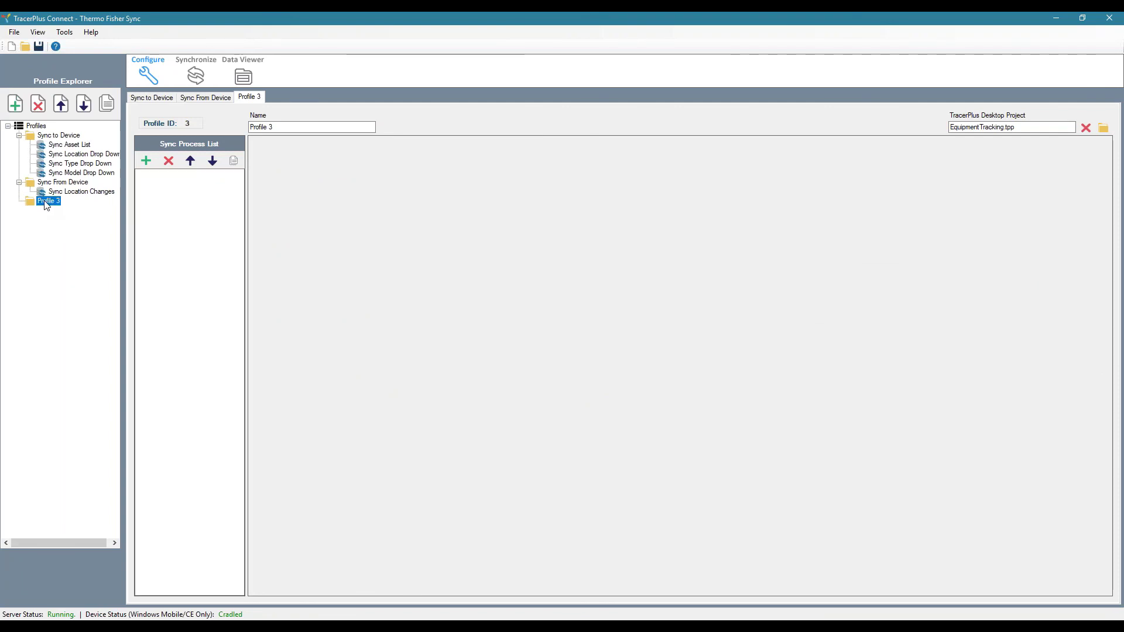
click(150, 164)
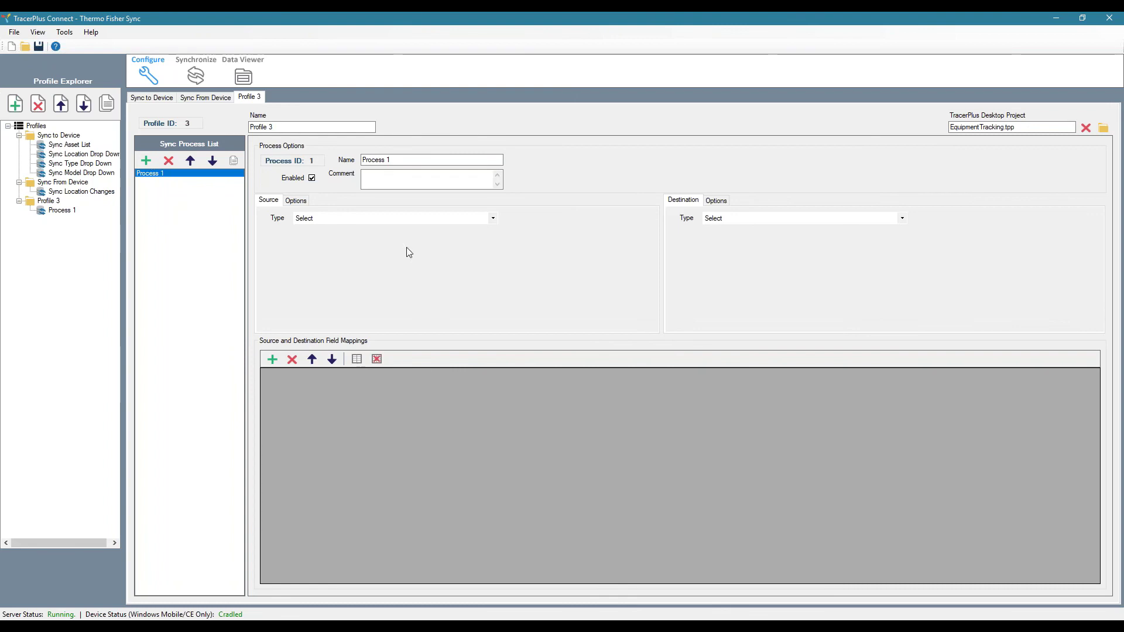
click(398, 219)
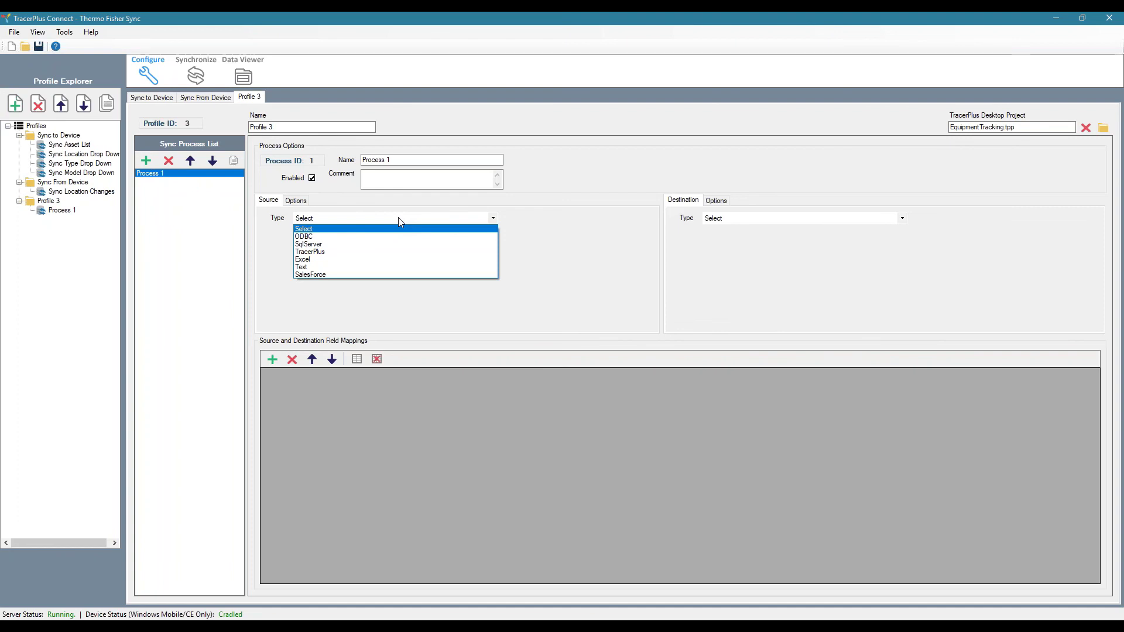
click(331, 253)
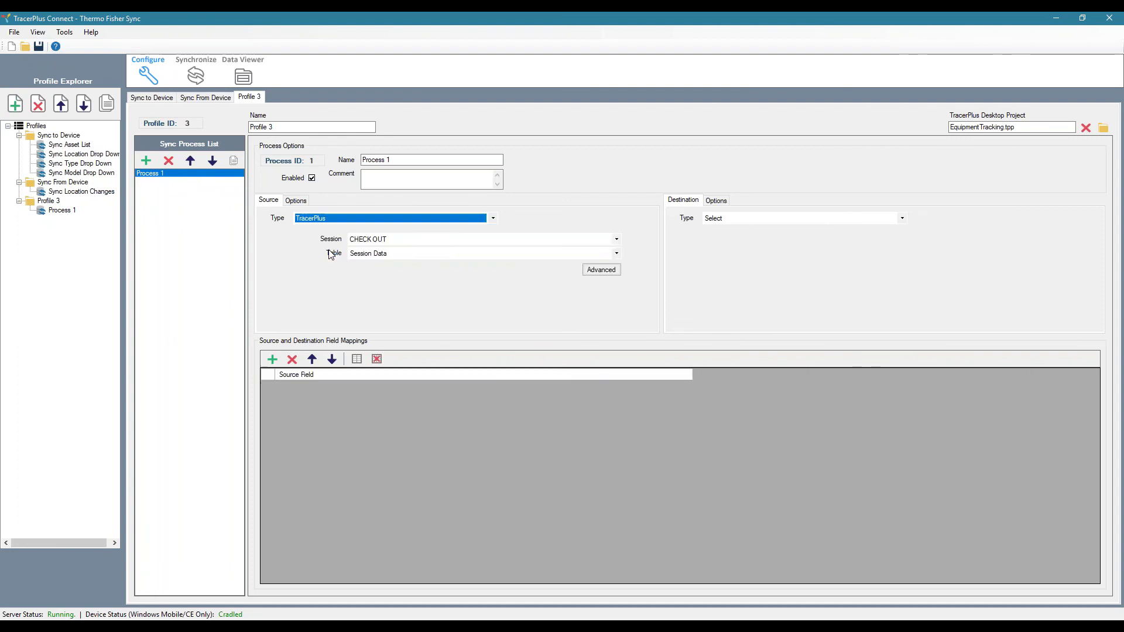
click(416, 241)
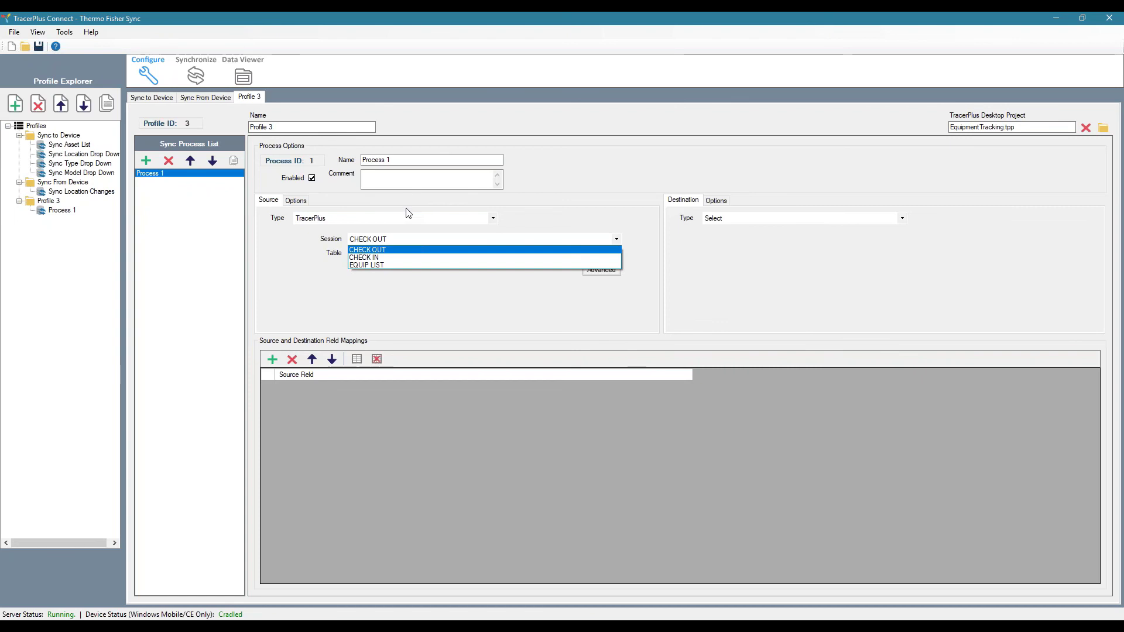
click(726, 262)
- Set the process destination to ODBC, using the TracerPlus Connect Sample - System datasource and the 10 Field Sample table
click(733, 220)
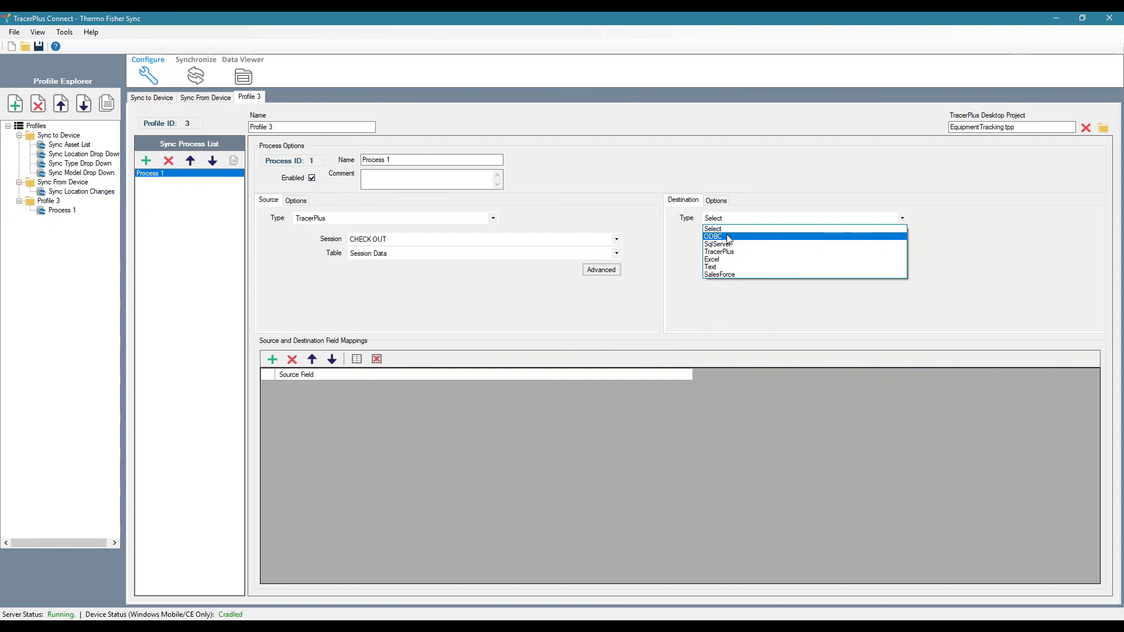
click(728, 237)
click(752, 240)
scroll(839, 430, down, 5)
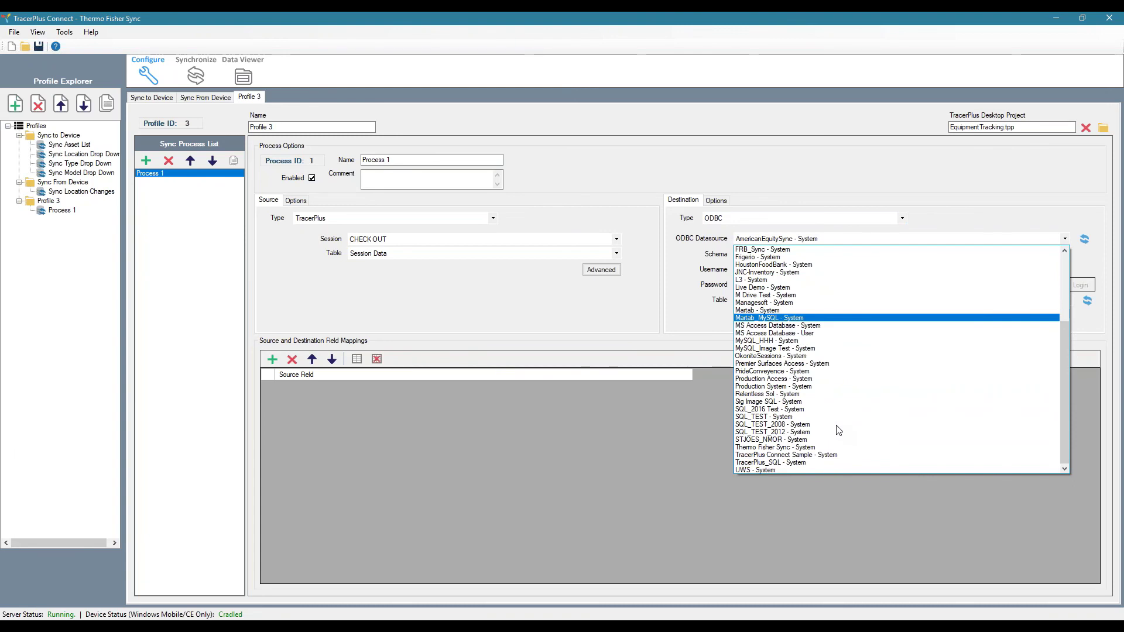
click(788, 456)
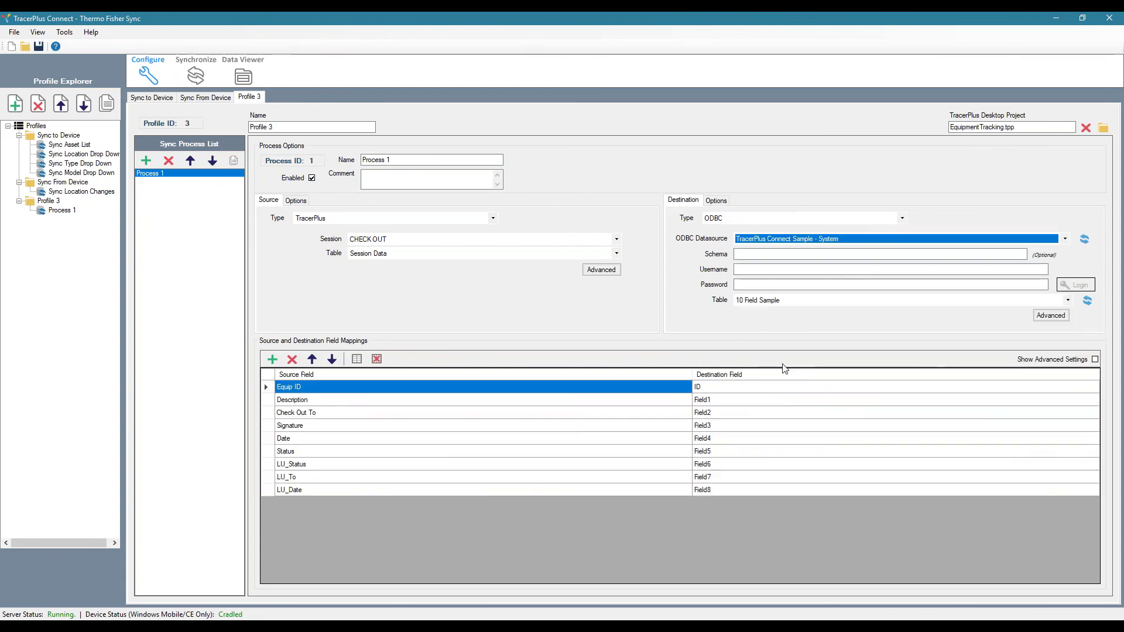
click(1066, 300)
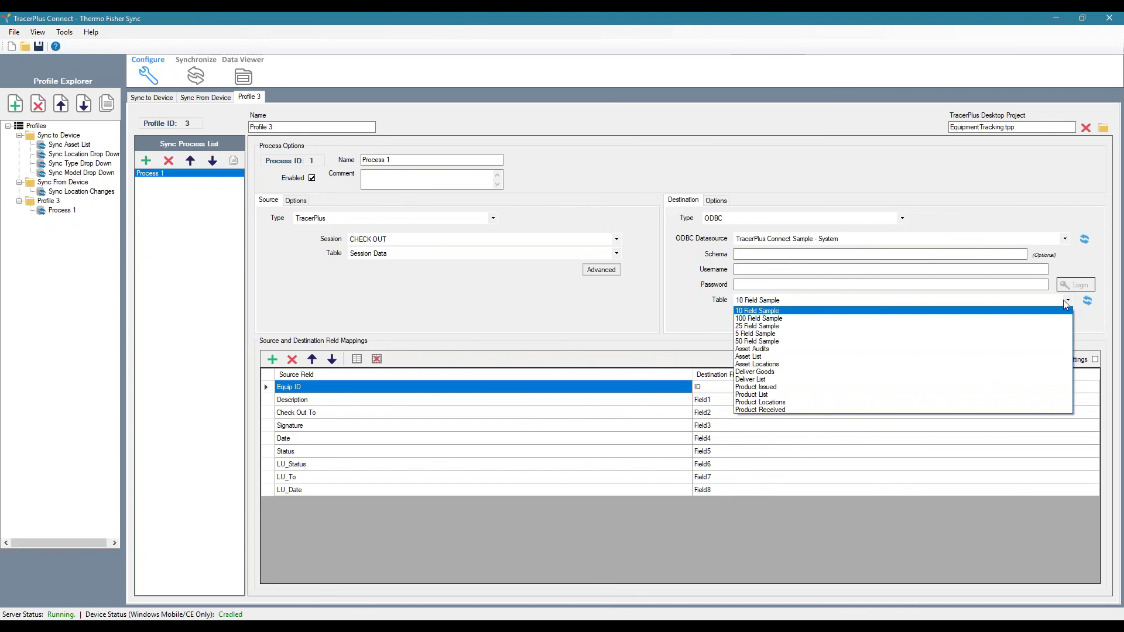
click(743, 311)
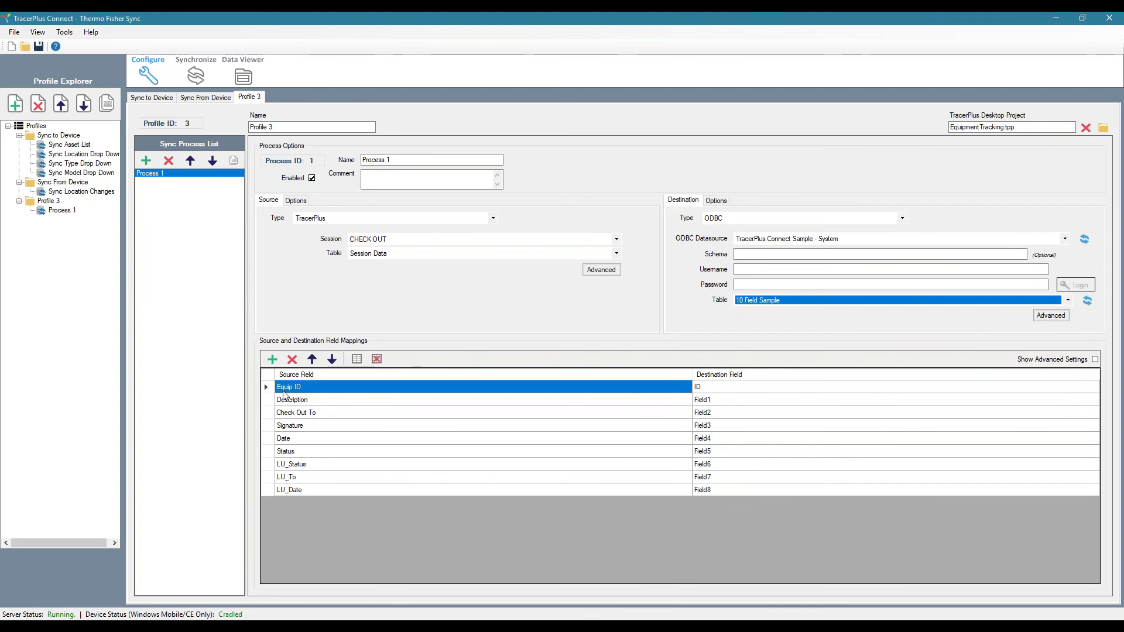
- Remove the ID destination field paired with Equip ID from the source and destination field mappings
click(334, 391)
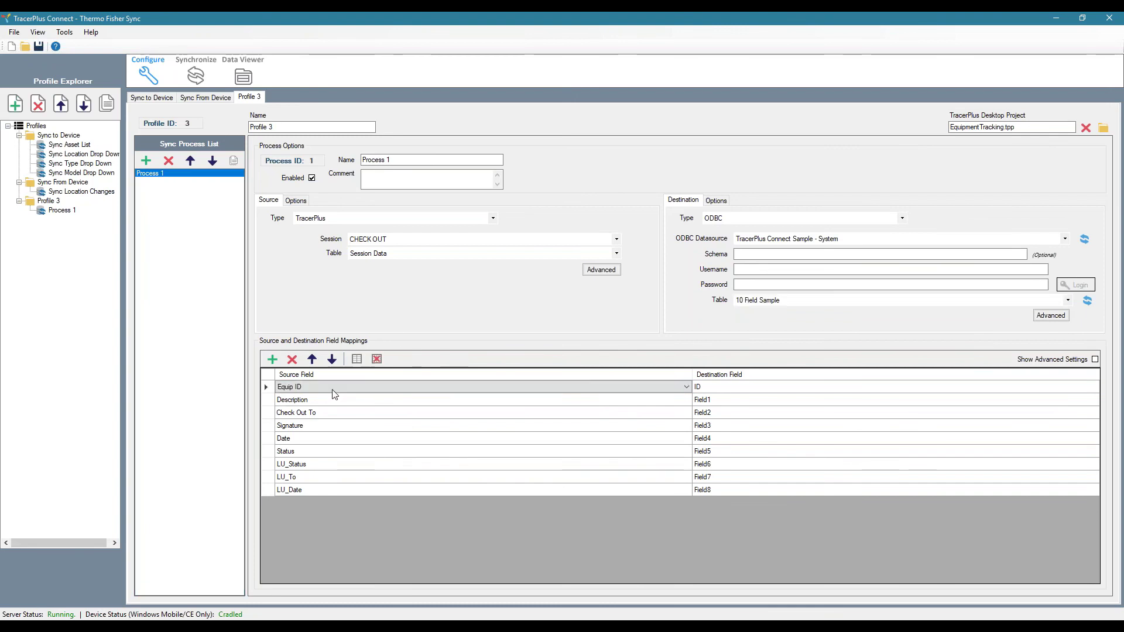
click(737, 389)
click(292, 359)
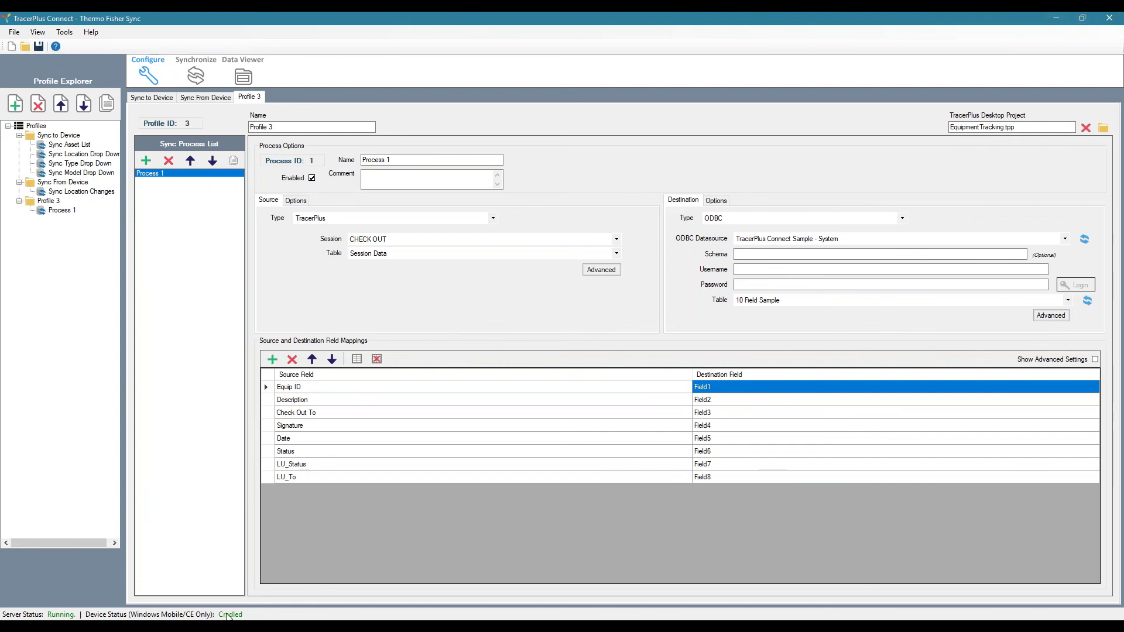
- Switch to the TracerPlus Knowledgebase in the browser and search it for "wmdc"
click(220, 594)
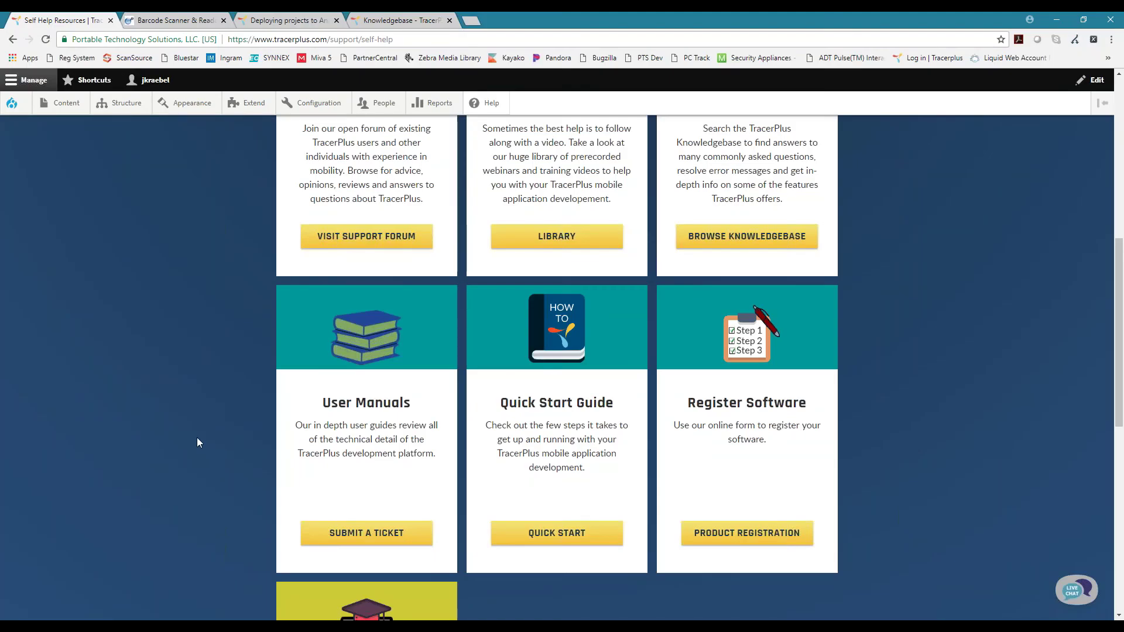
scroll(197, 437, up, 8)
click(391, 21)
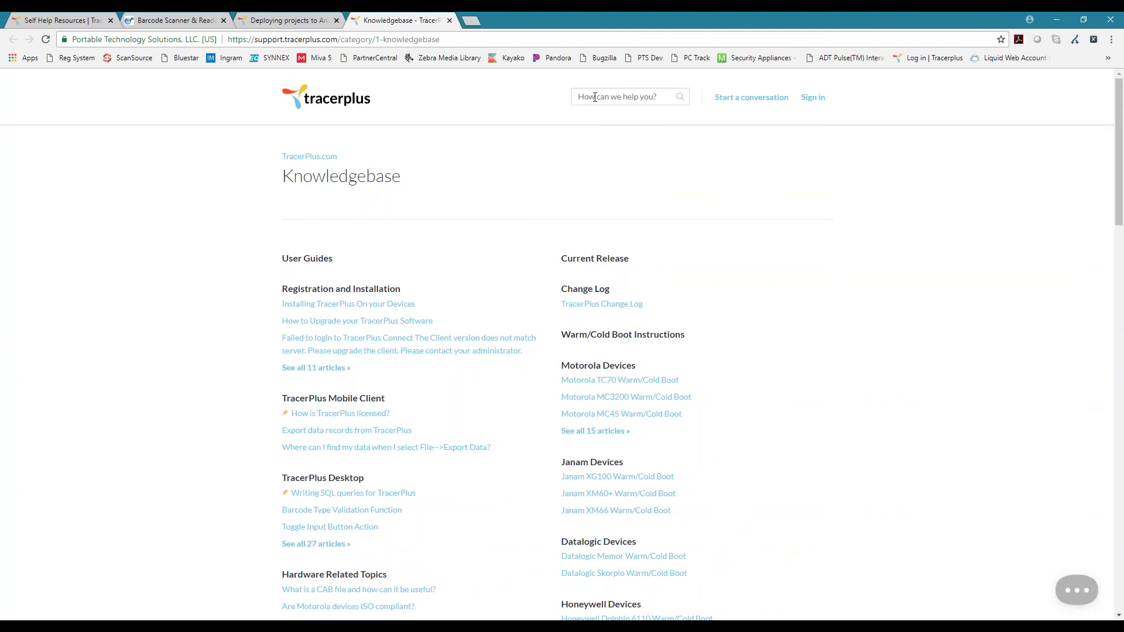
click(594, 97)
text(wmdc)
key(Return)
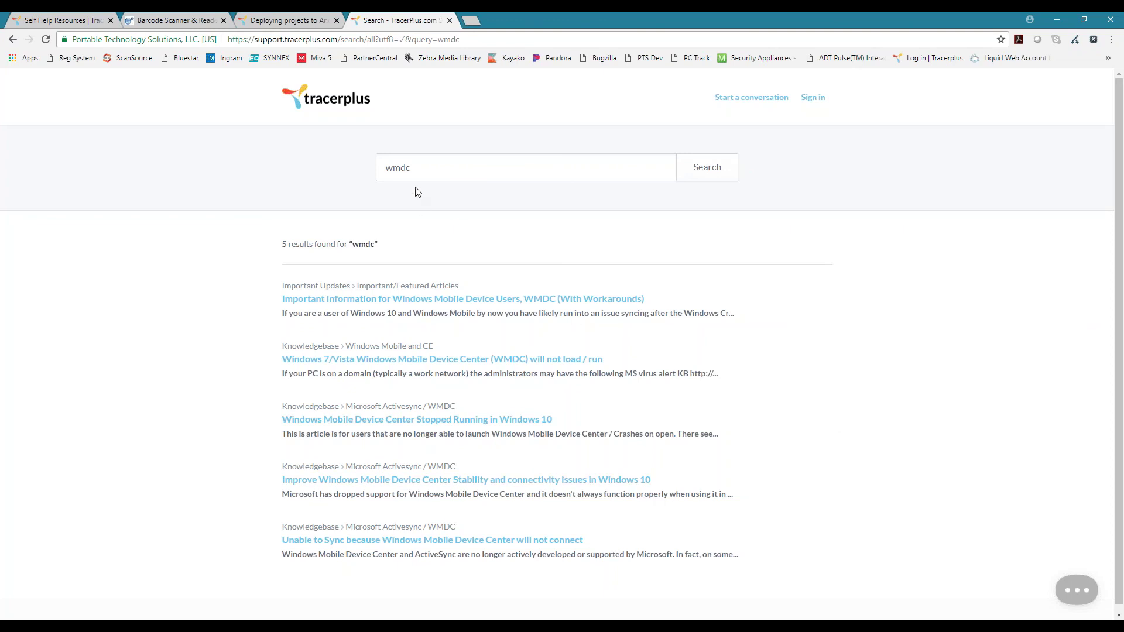
- Search the Knowledgebase for "error 1904" and open the article "Error 1904 - Rapi.dll failed to register"
click(414, 169)
drag(414, 170, 356, 171)
text(error 19074)
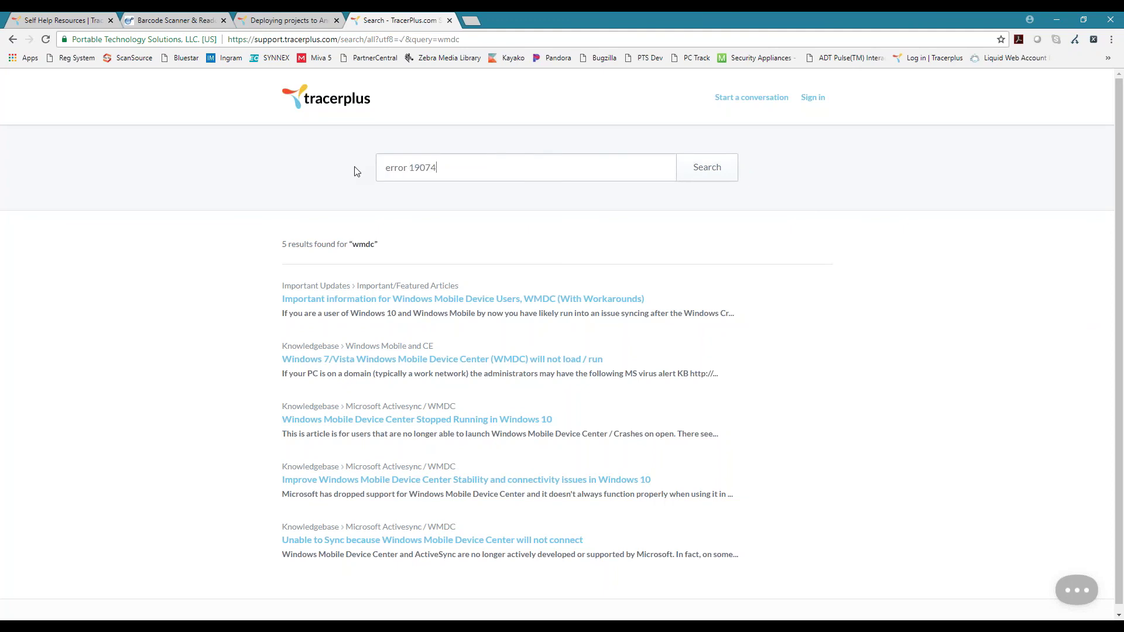
key(BackSpace)
key(BackSpace)
text(4)
key(Return)
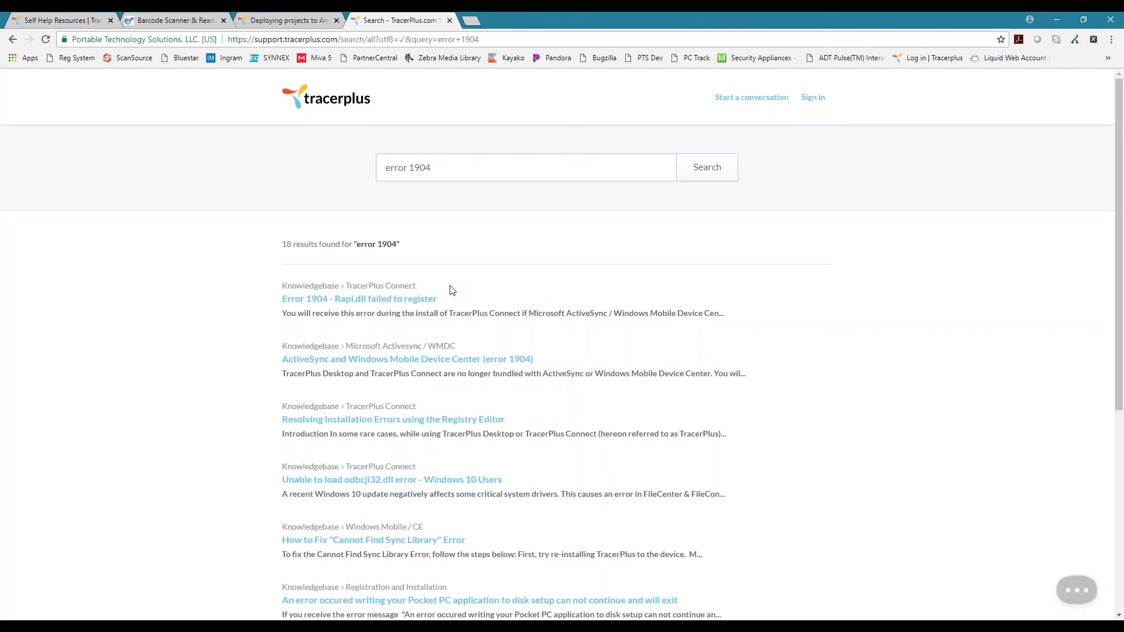
click(408, 300)
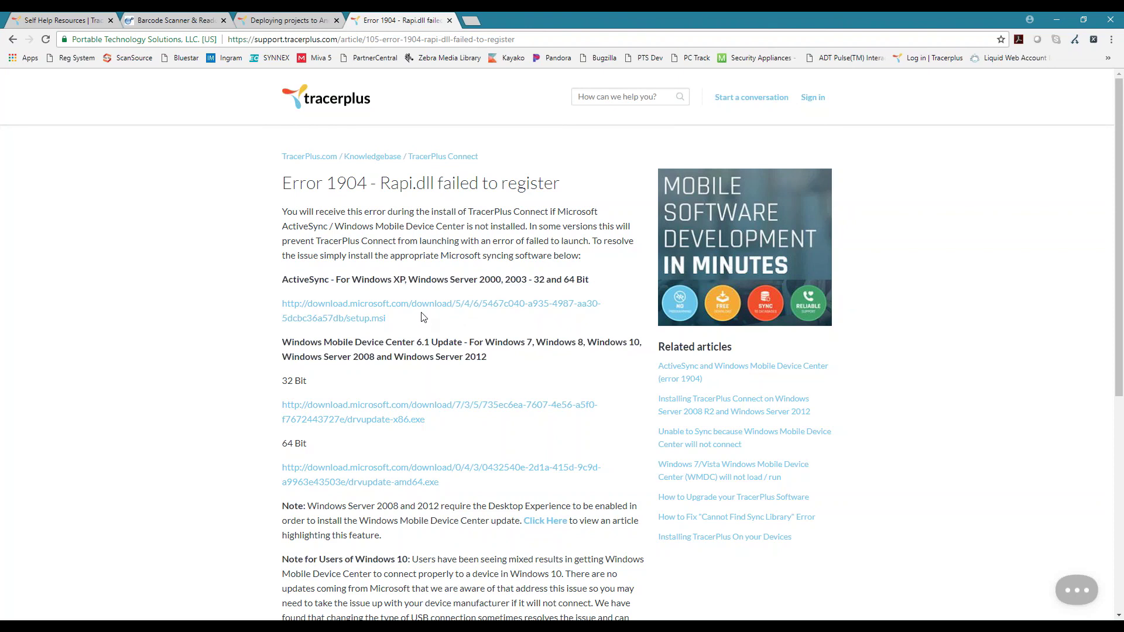
- Open the Video Library from the Self Help Resources page and look through the list of TracerPlus videos
click(299, 15)
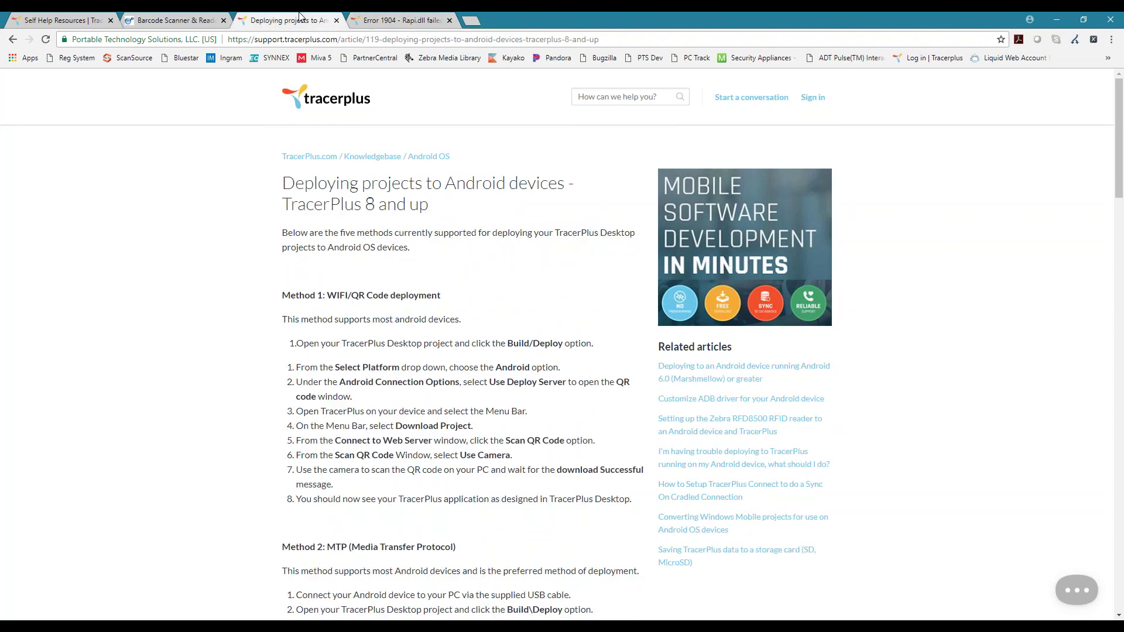
click(78, 17)
scroll(359, 369, down, 5)
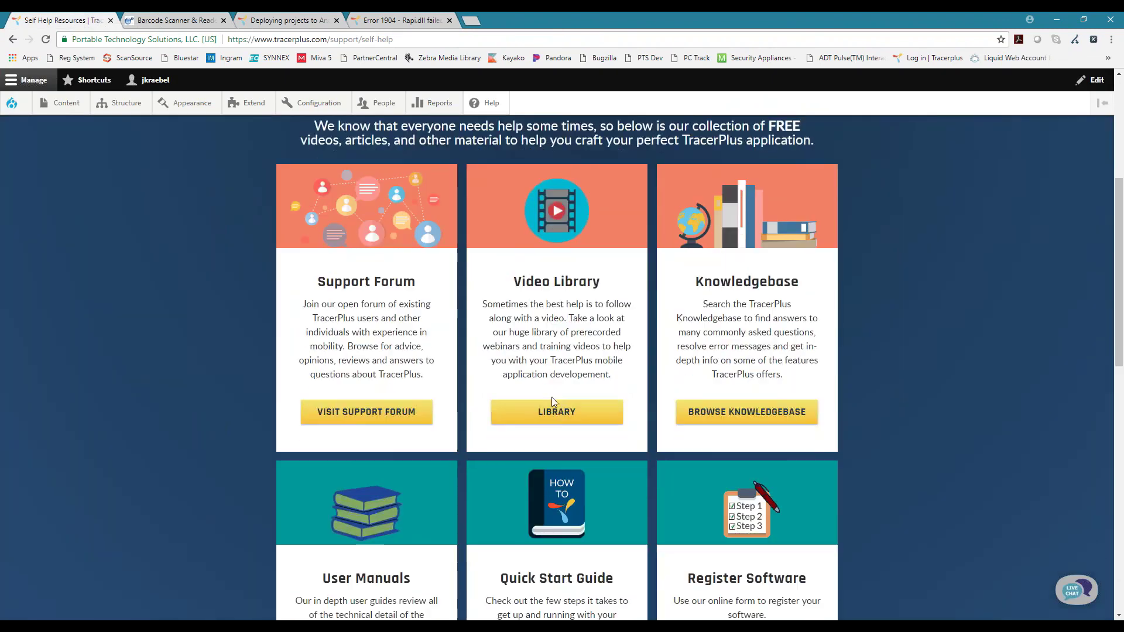
click(557, 411)
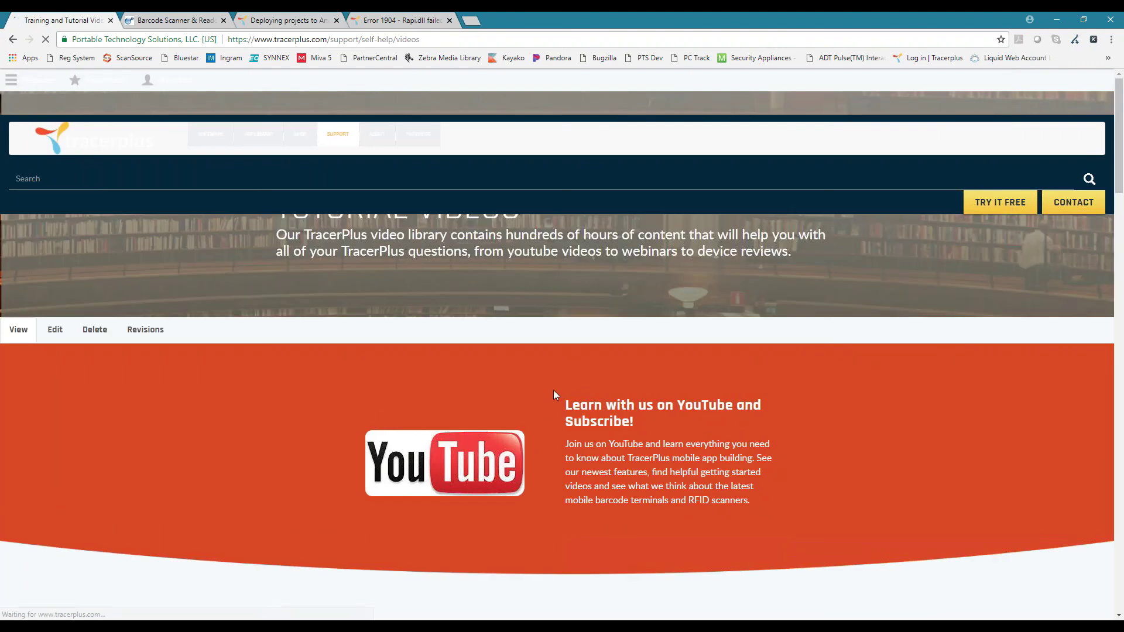
scroll(573, 389, down, 6)
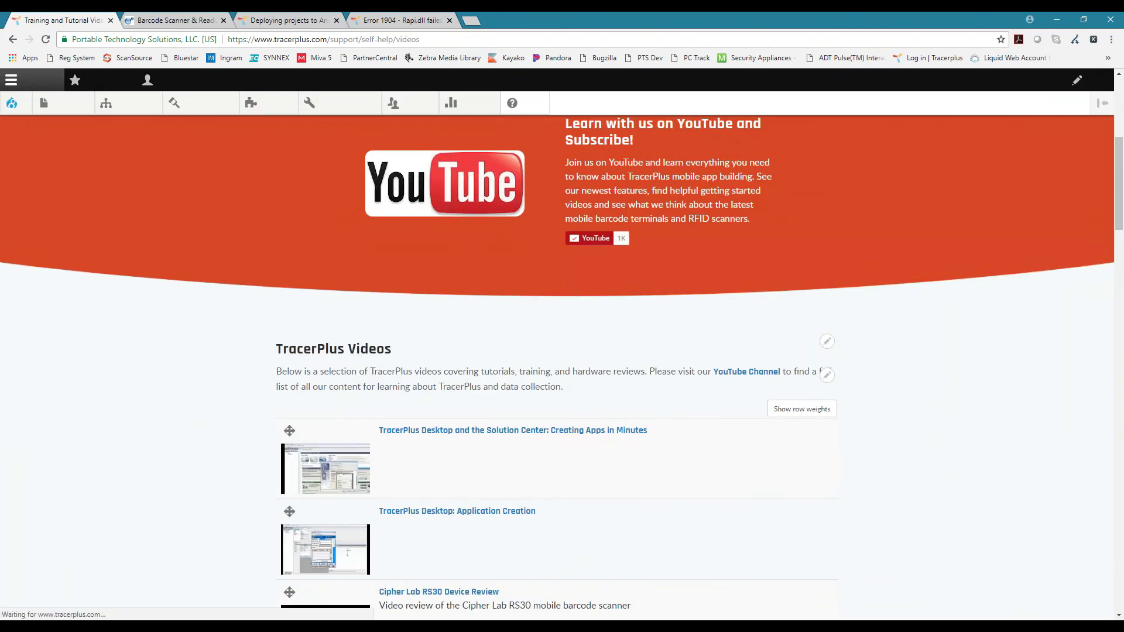
scroll(387, 334, down, 2)
scroll(539, 386, down, 1)
scroll(556, 391, down, 20)
scroll(556, 391, up, 13)
scroll(557, 394, up, 8)
scroll(557, 394, down, 2)
- Open the TracerPlus YouTube channel, view its created playlists, and return to the channel's home page
click(589, 414)
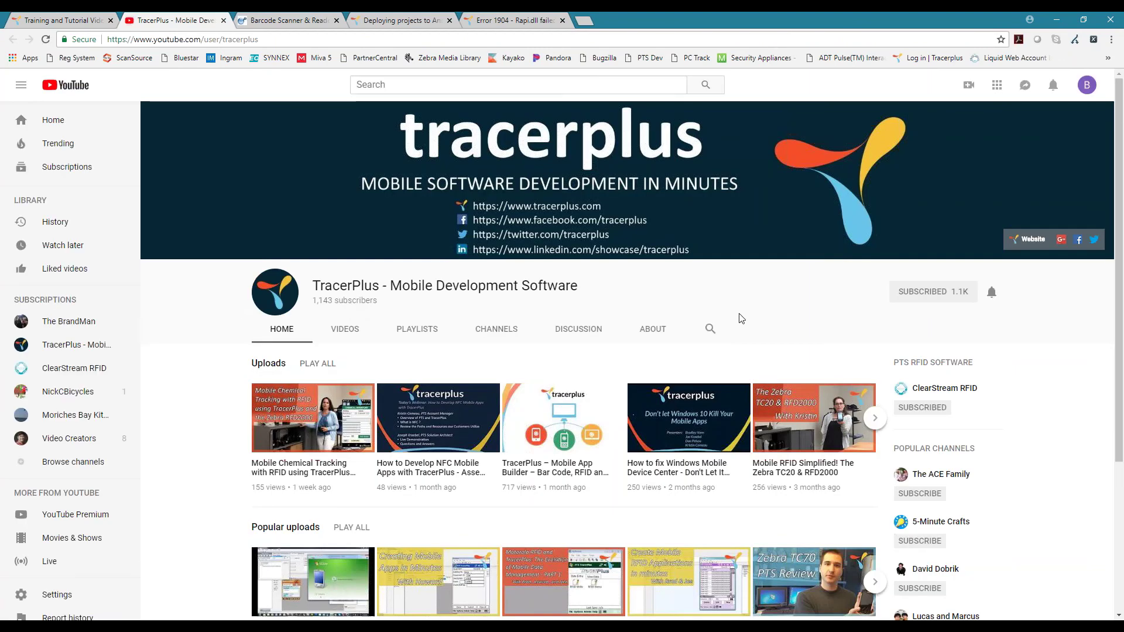
click(415, 331)
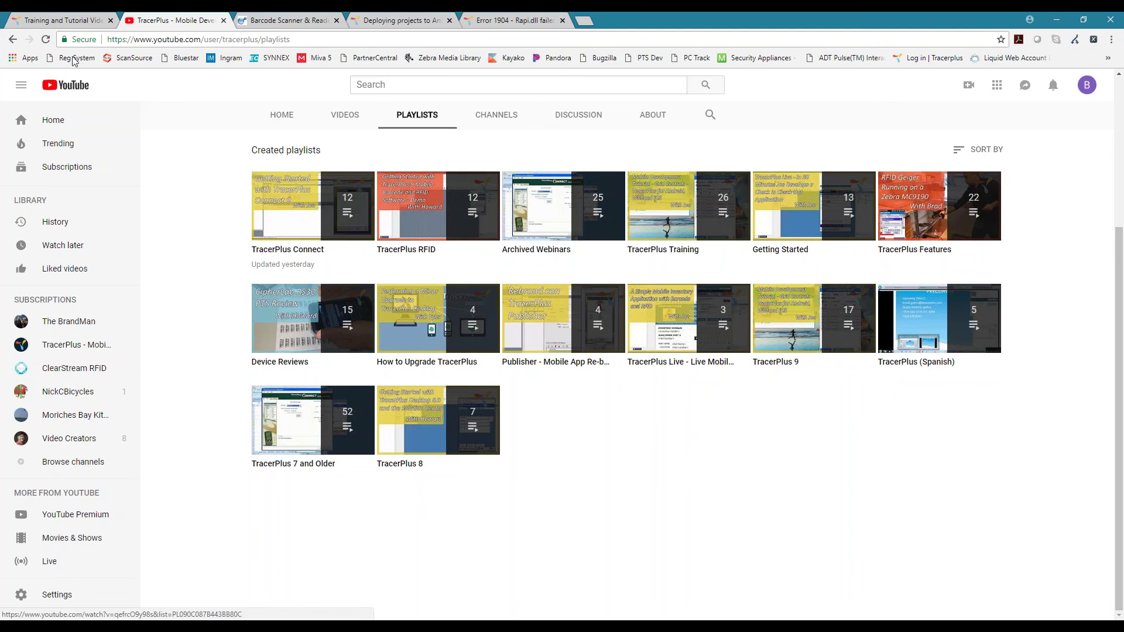
click(14, 40)
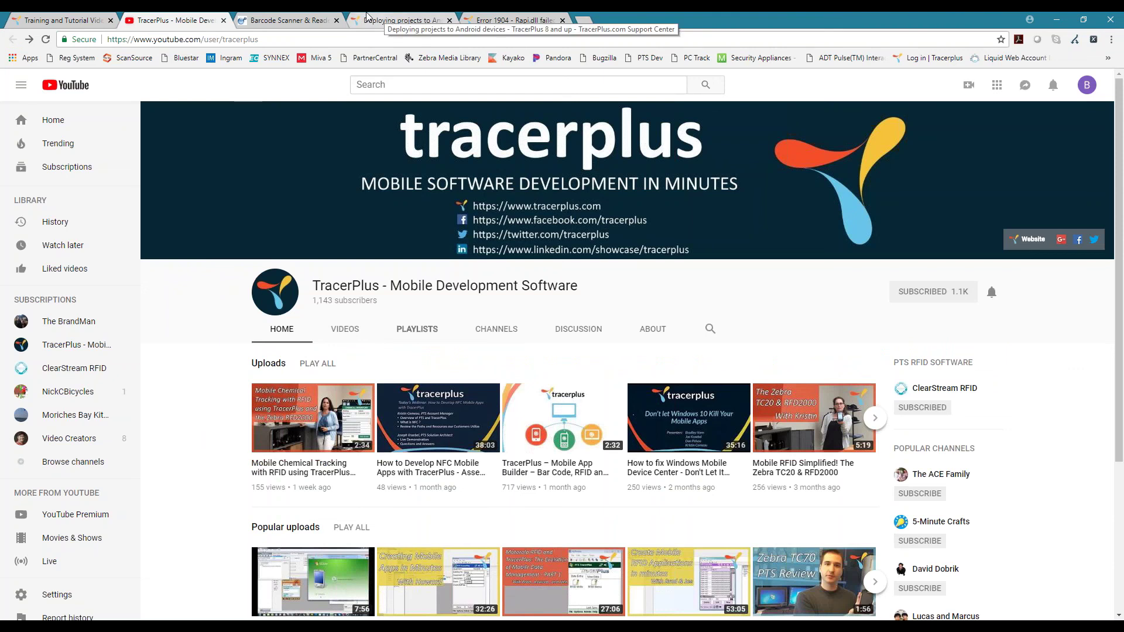
- Return to the Self Help Resources page and review the support forum, video library, Knowledgebase and user manual offerings
click(88, 21)
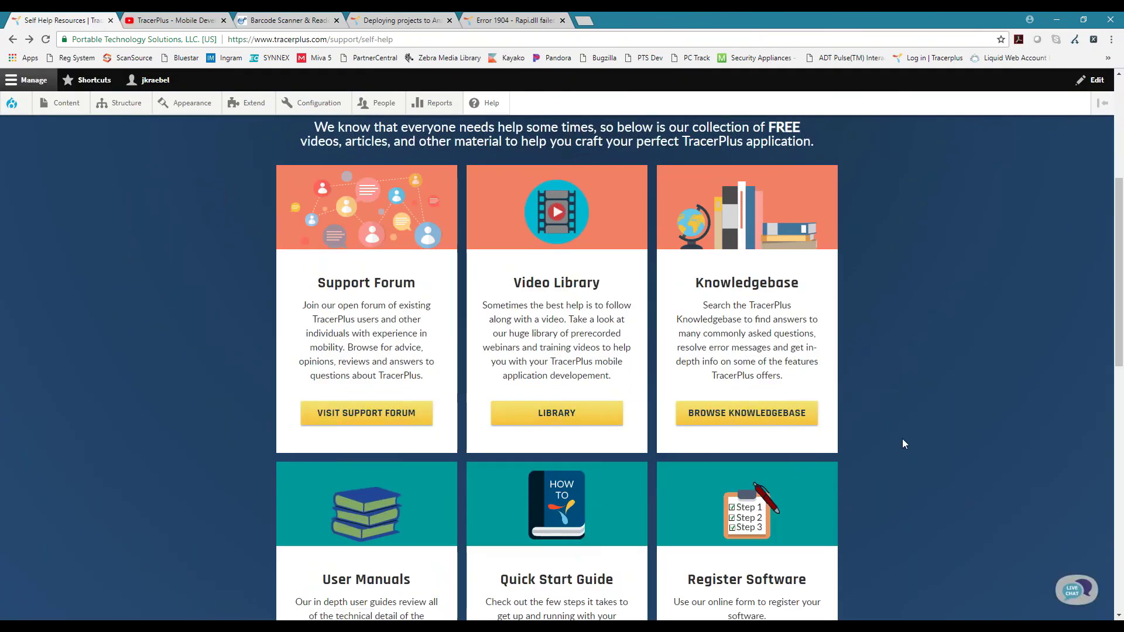
scroll(902, 438, up, 2)
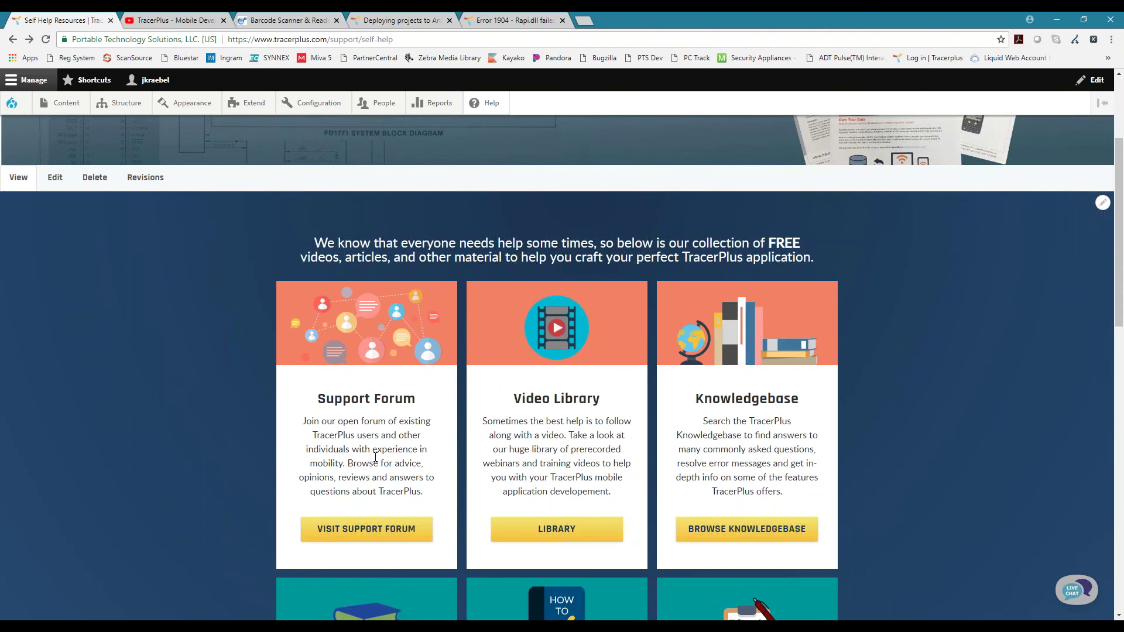
scroll(533, 395, down, 2)
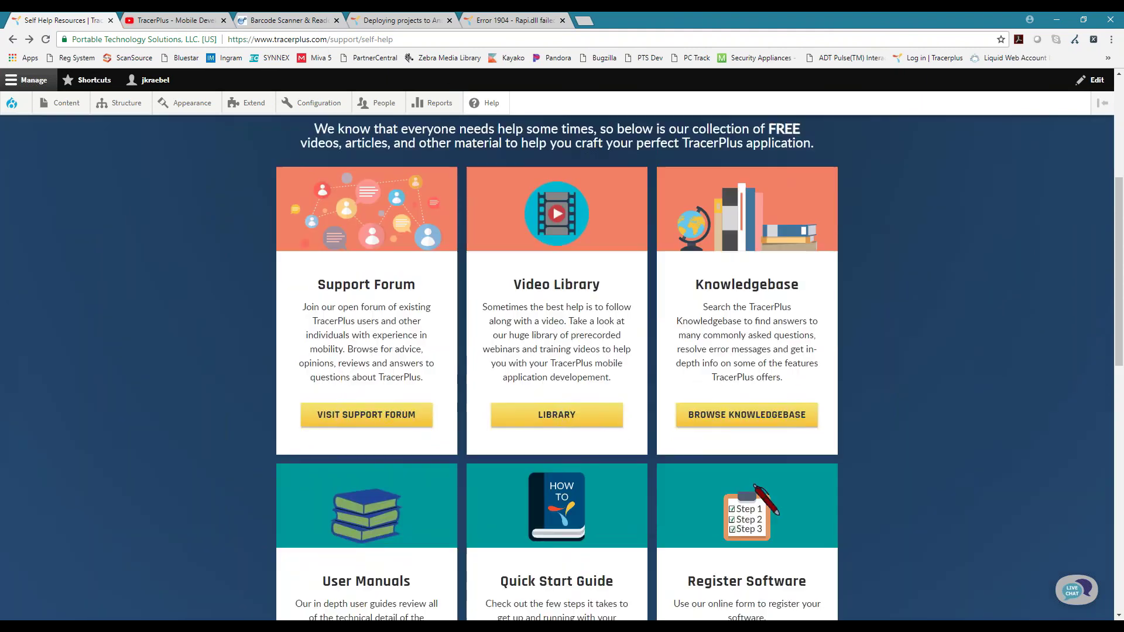